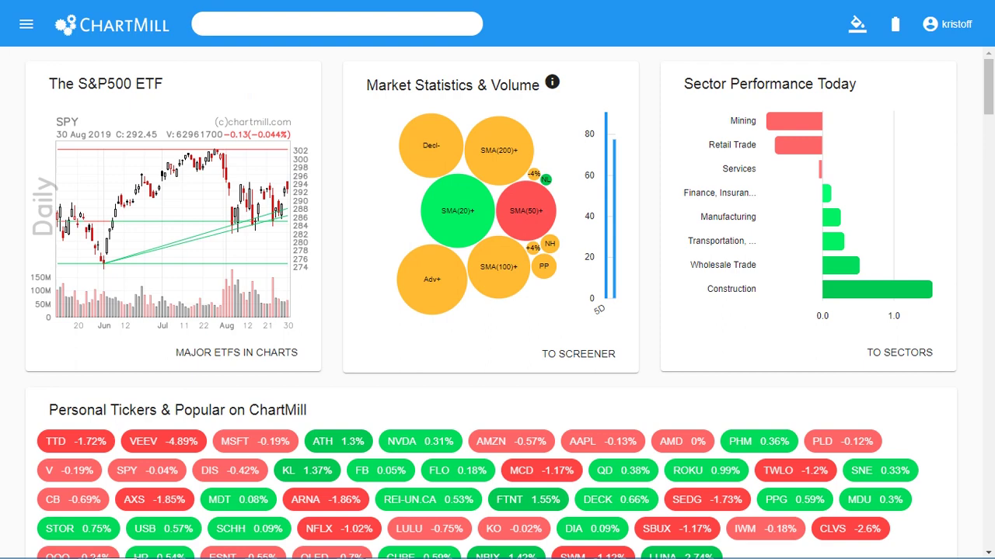
- Open the Stock Charts tool and load the chart for the ticker ko
left_click(27, 24)
left_click(46, 136)
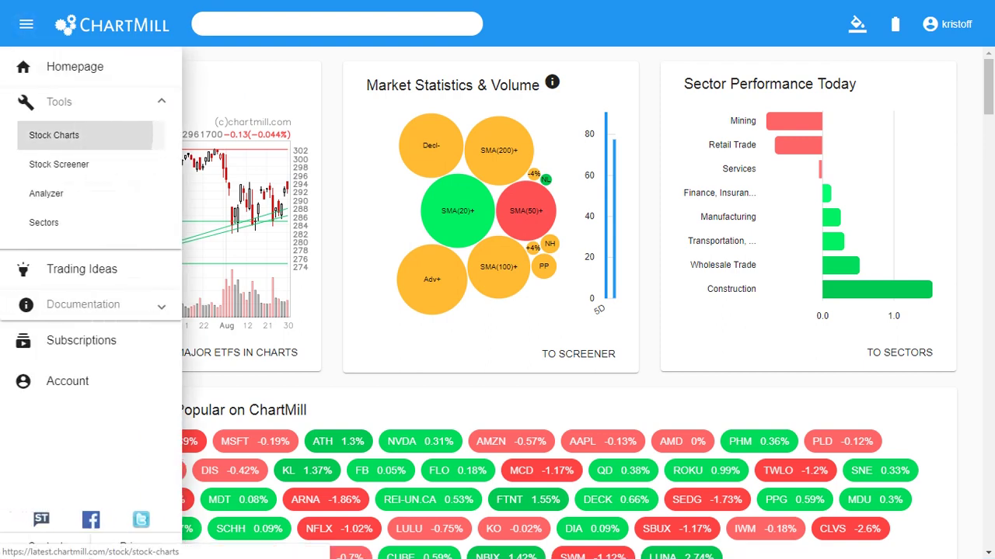
left_click(54, 135)
left_click(475, 161)
type("ko")
key("Return")
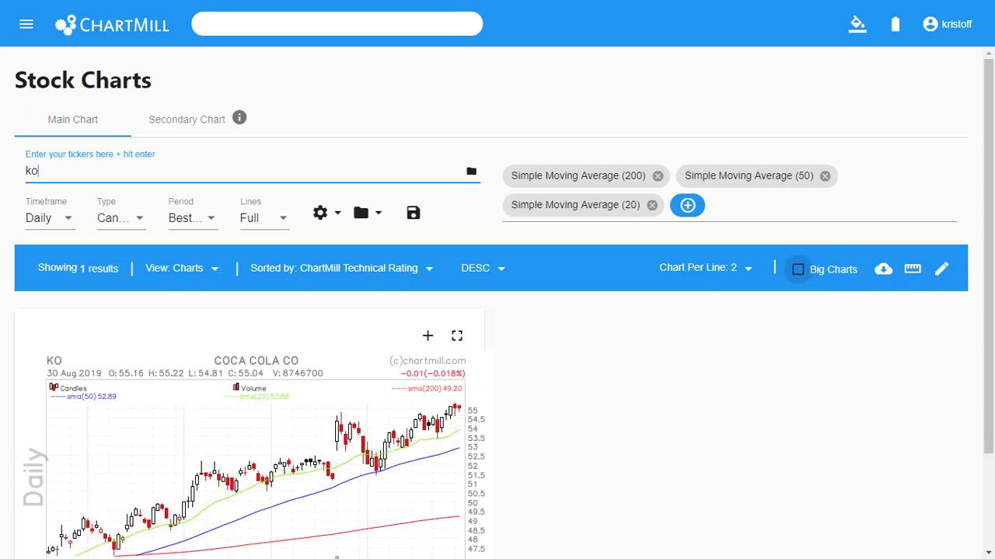
- Change the results view for the ko ticker to 2 Charts
left_click(181, 268)
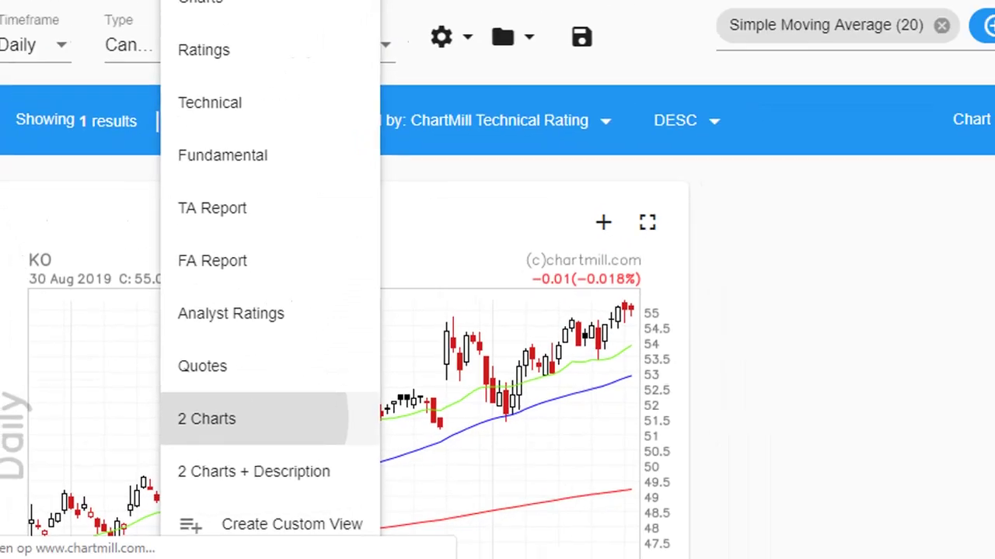
left_click(247, 373)
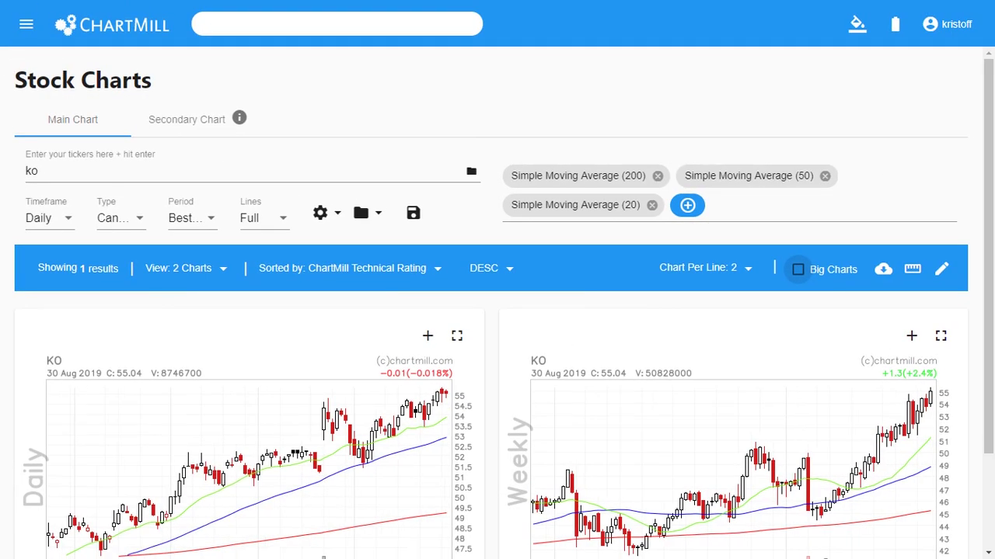
scroll(498, 350, "down", 1)
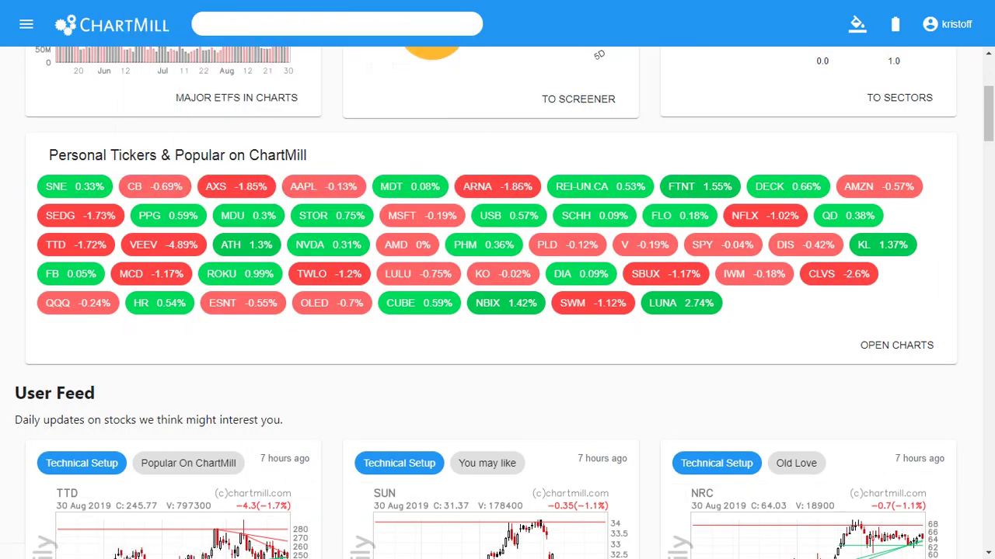
- Open the Stock Charts tool from the homepage and load charts for the tickers ko, amzn
left_click(27, 24)
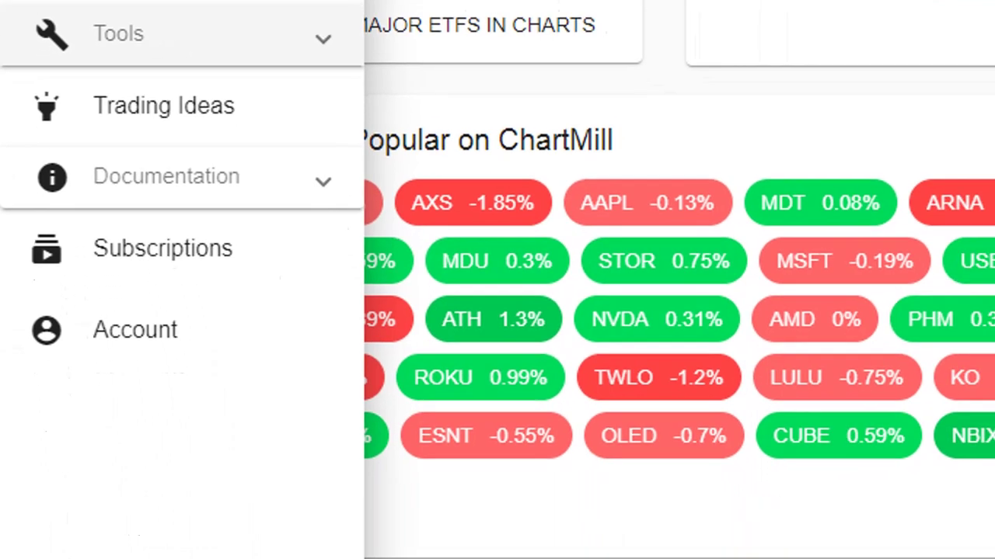
left_click(182, 35)
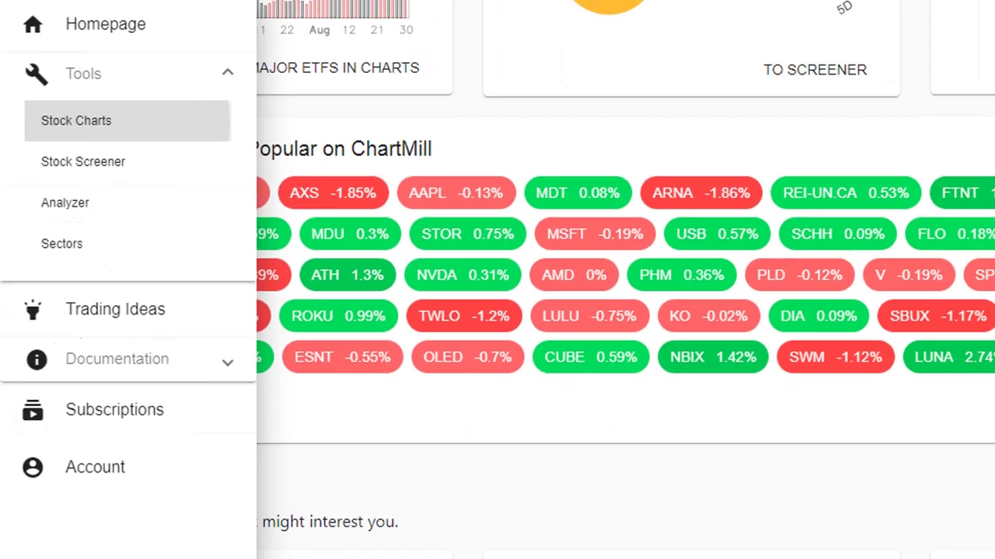
left_click(108, 99)
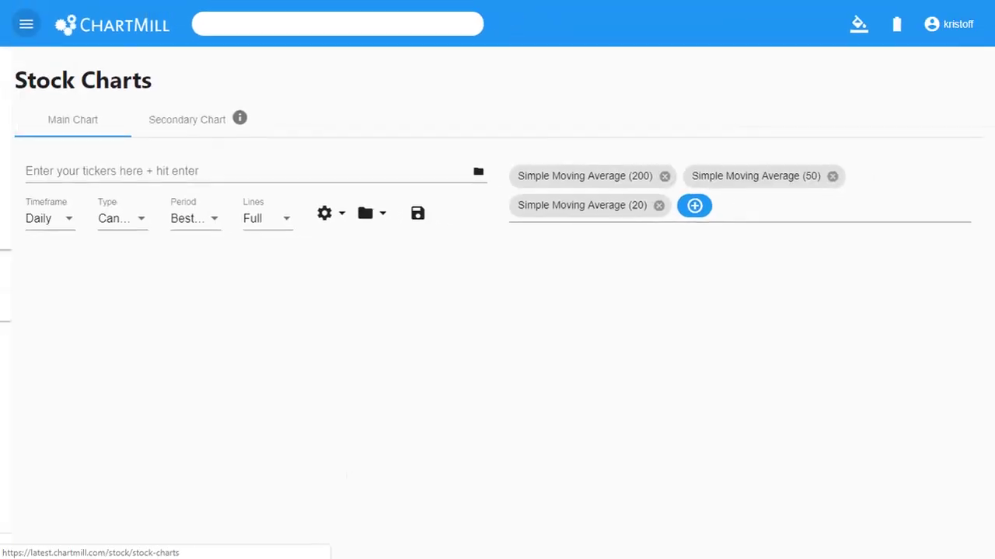
left_click(475, 163)
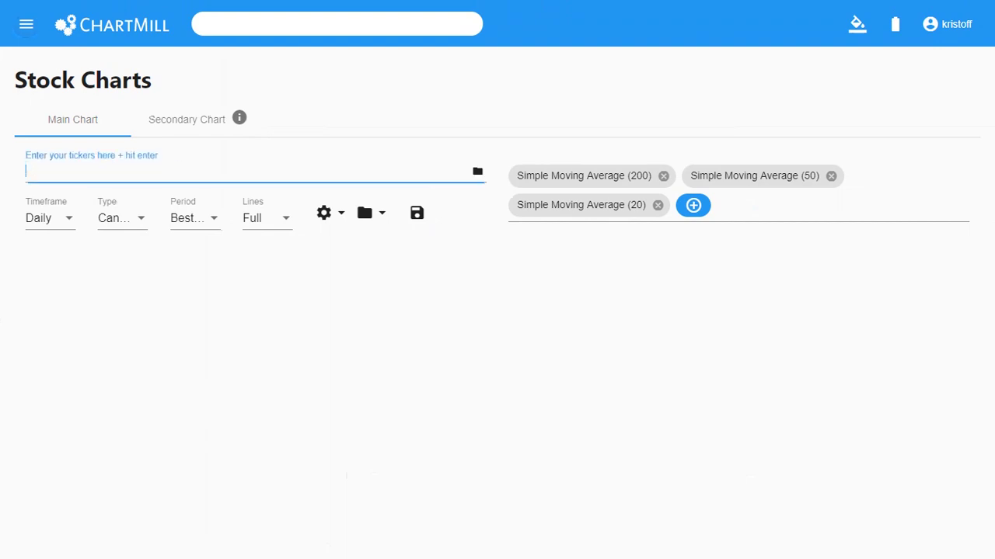
type("ko, amzn")
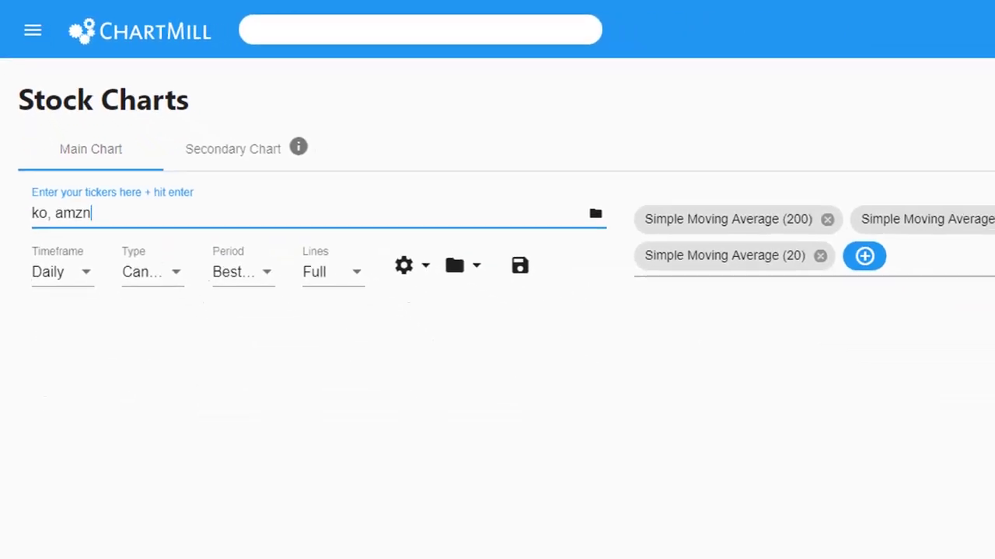
key("Return")
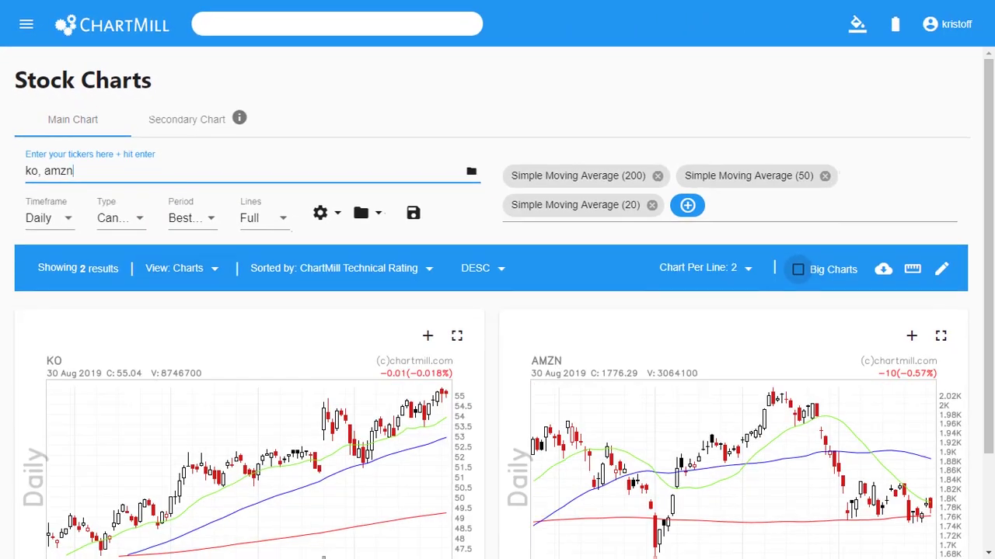
- Preview the two tickers in the TA Table view and return to the Charts view
scroll(497, 310, "down", 2)
scroll(497, 311, "up", 1)
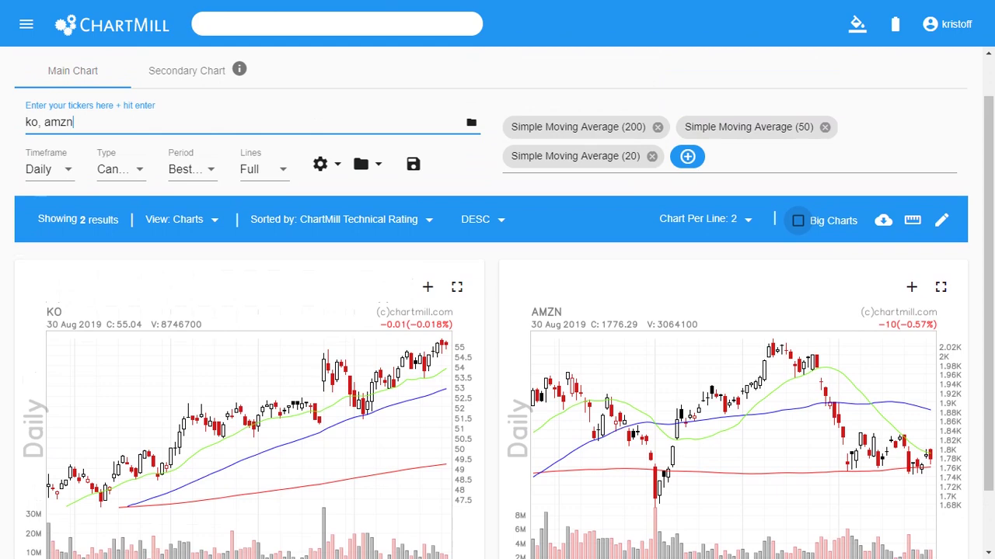
left_click(179, 219)
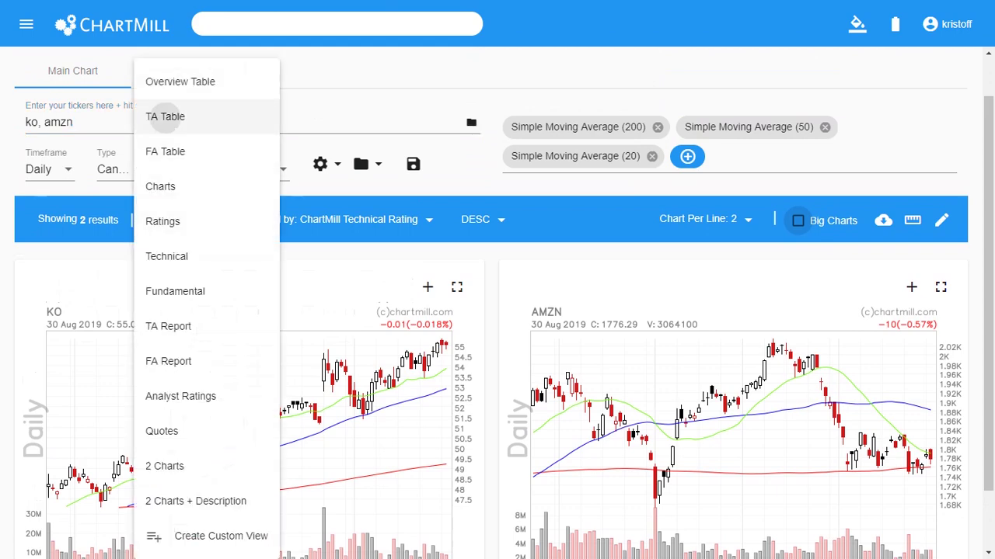
left_click(165, 117)
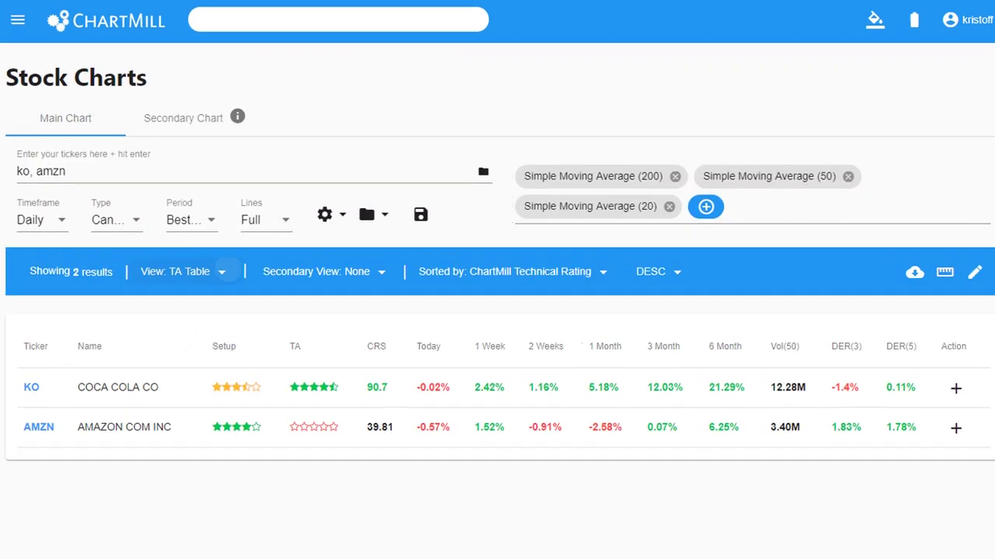
left_click(223, 271)
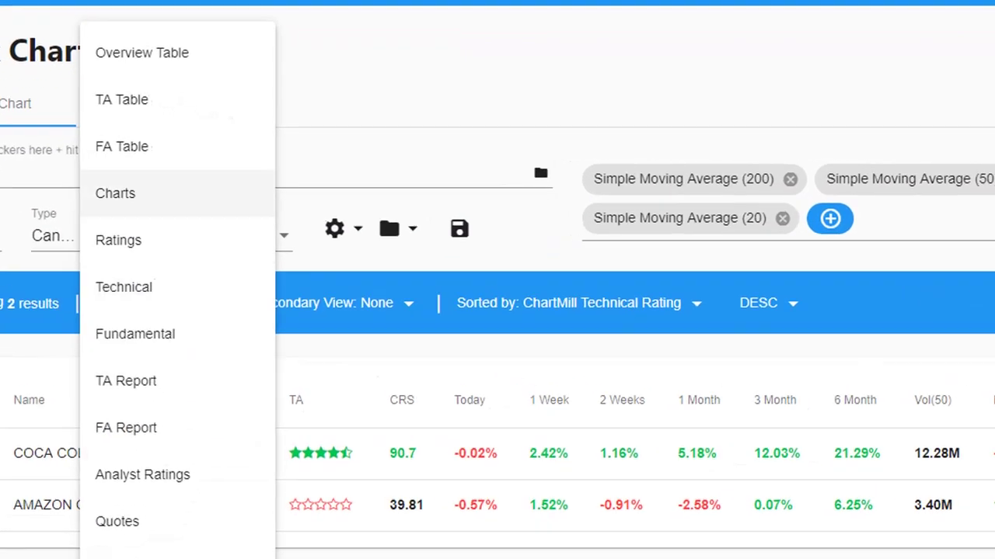
left_click(164, 153)
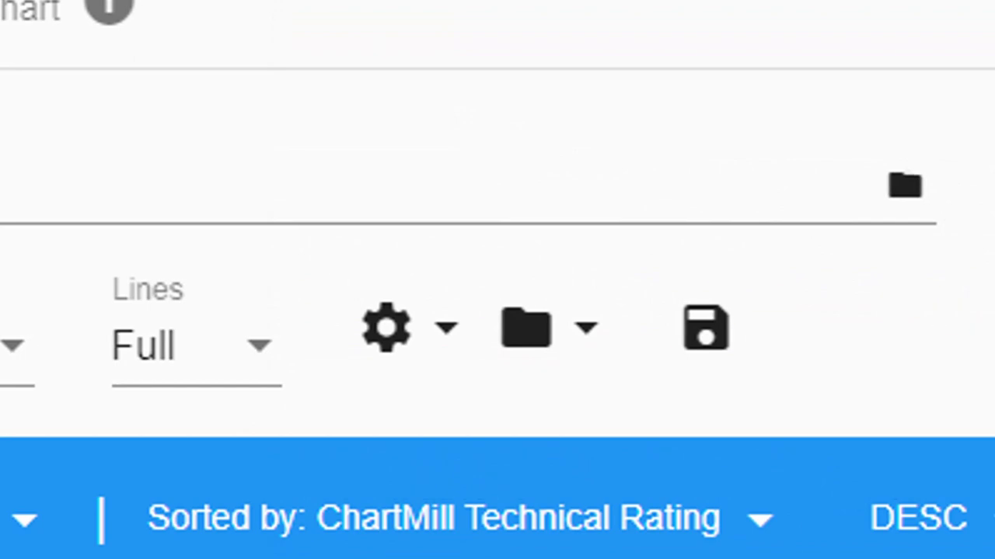
- Look through the saved ticker lists offered for the ticker entry and close the list
left_click(904, 185)
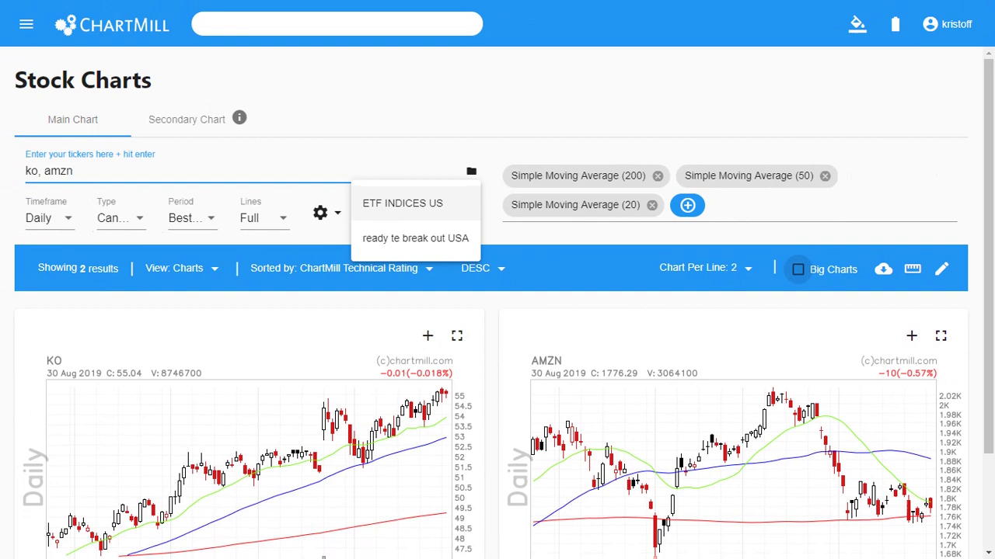
key("Tab")
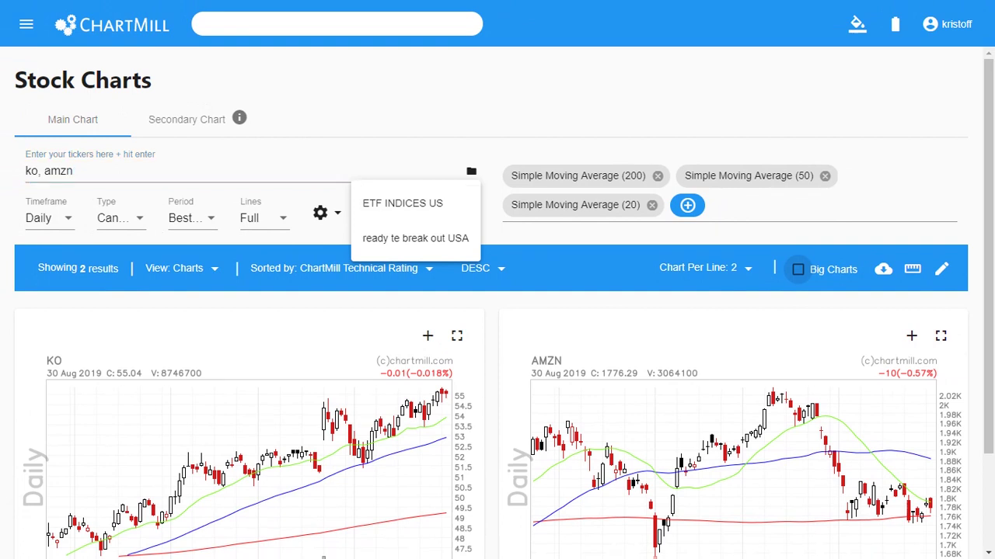
key("Escape")
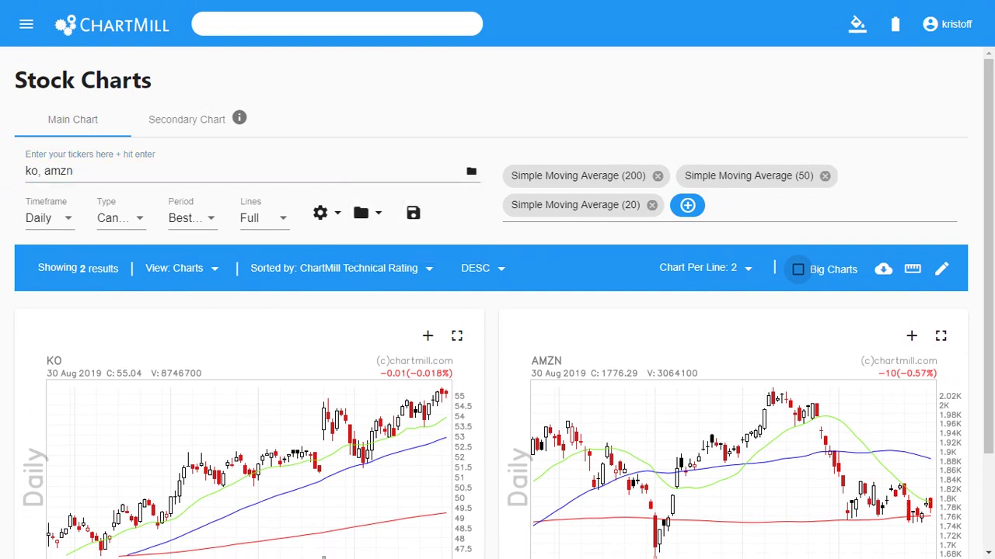
- Reload the charts for the tickers ko amzn
left_click(27, 24)
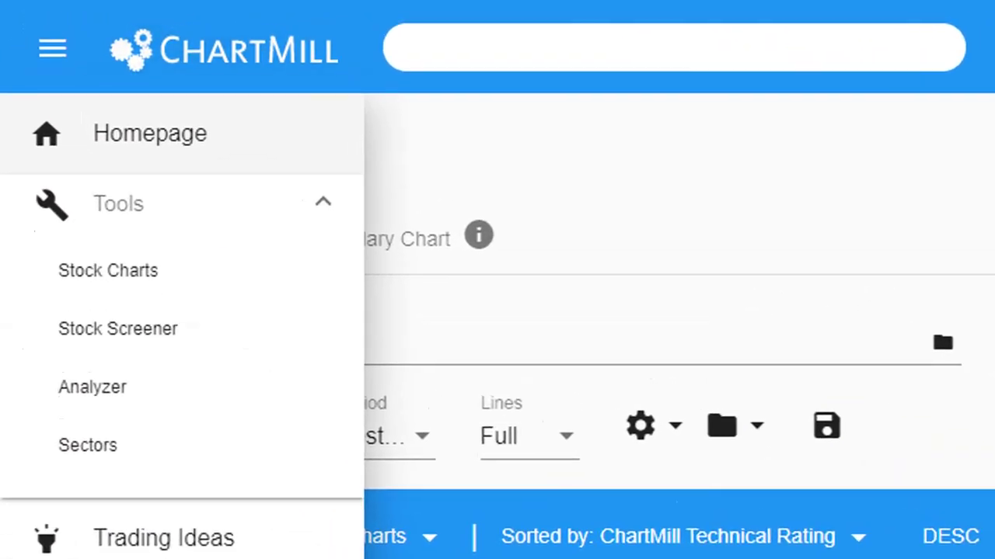
left_click(52, 48)
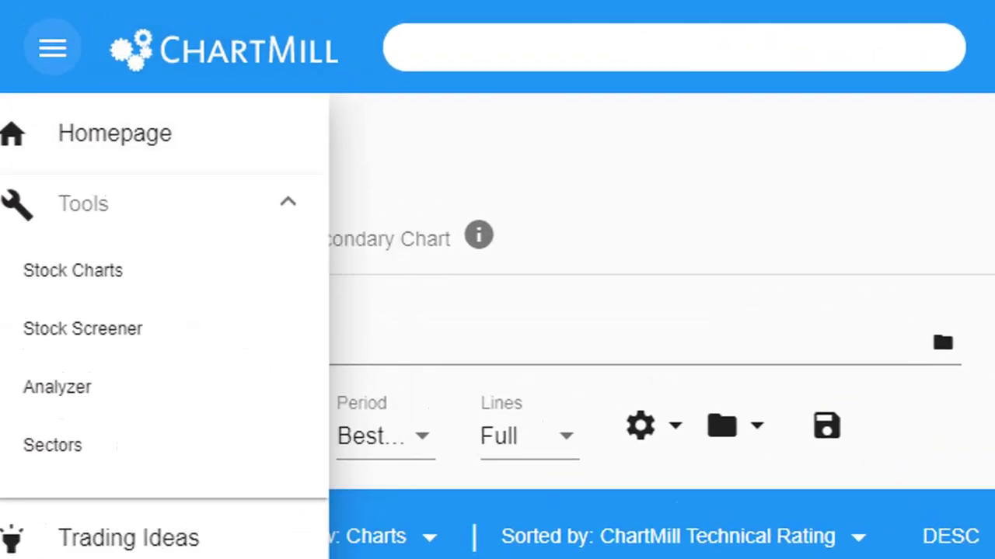
key("Return")
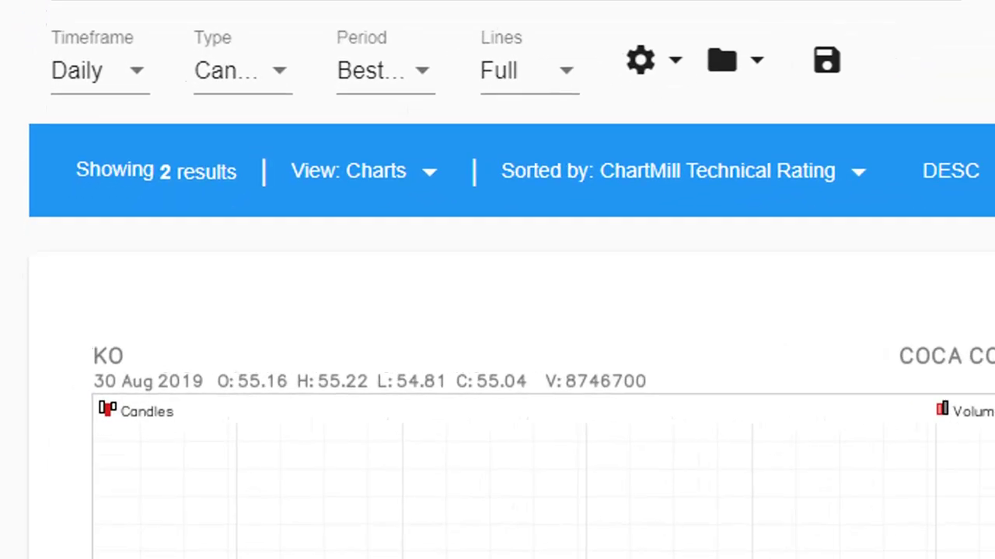
- Review the available options for the chart's Timeframe and Type settings
left_click(93, 70)
left_click(148, 70)
left_click(241, 70)
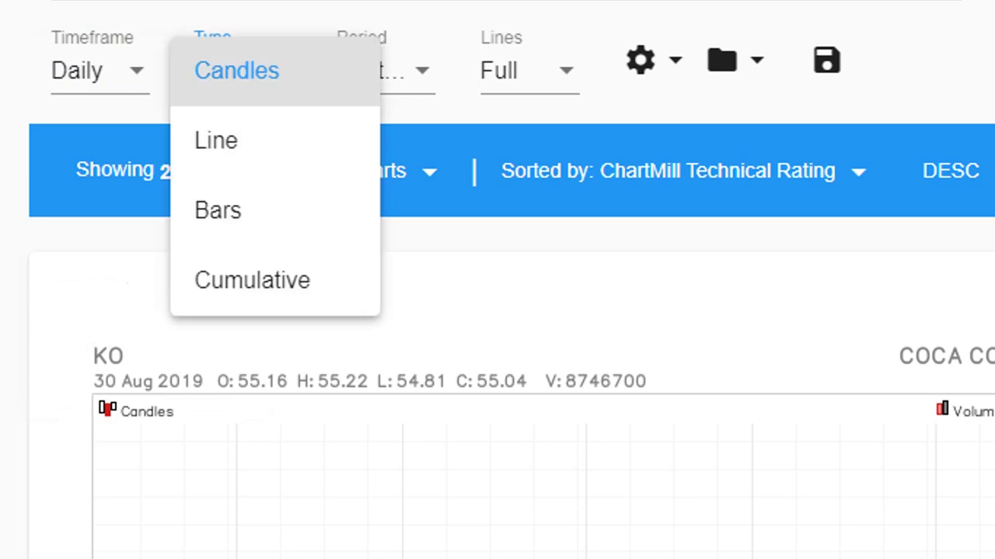
key("Escape")
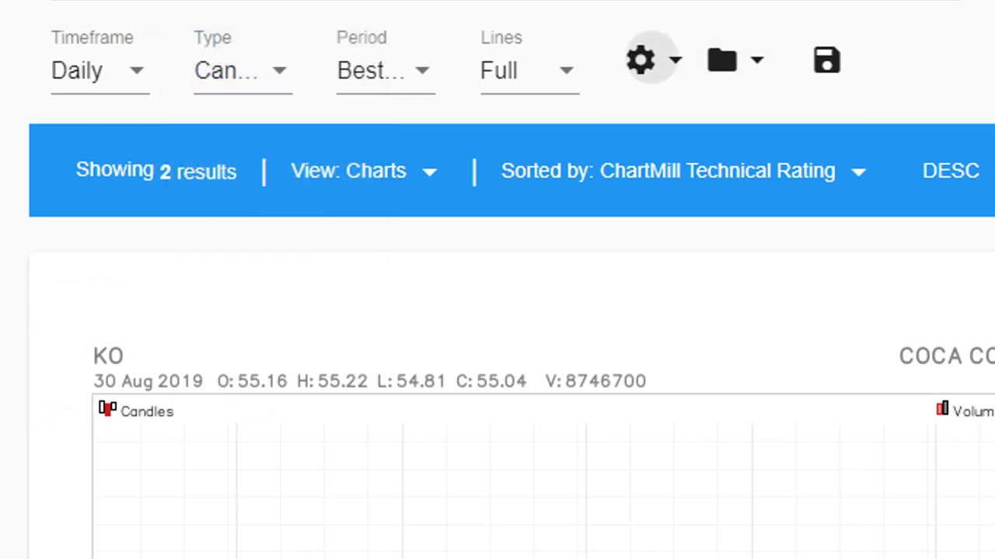
- Examine the additional chart settings, including the year choices in the start date calendar, and close them
left_click(640, 61)
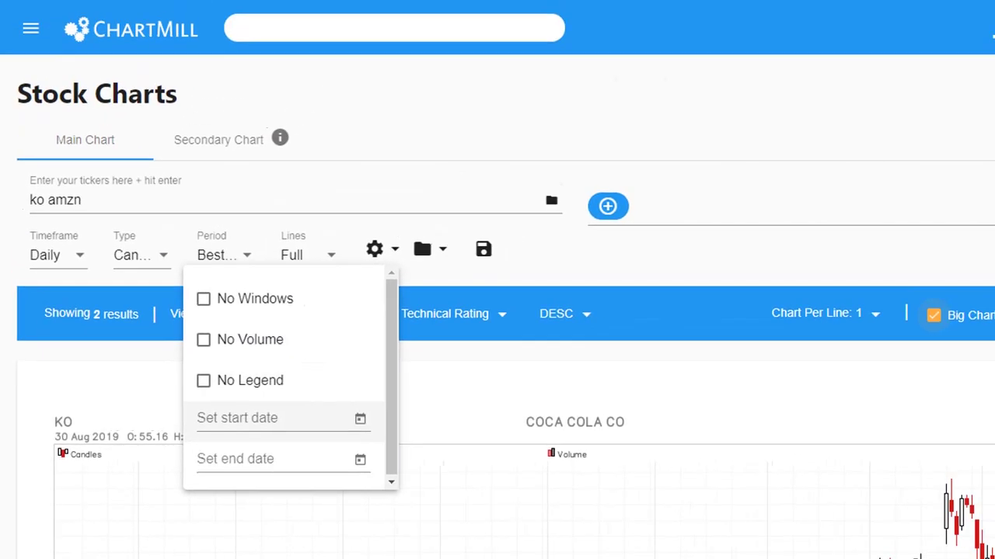
left_click(360, 419)
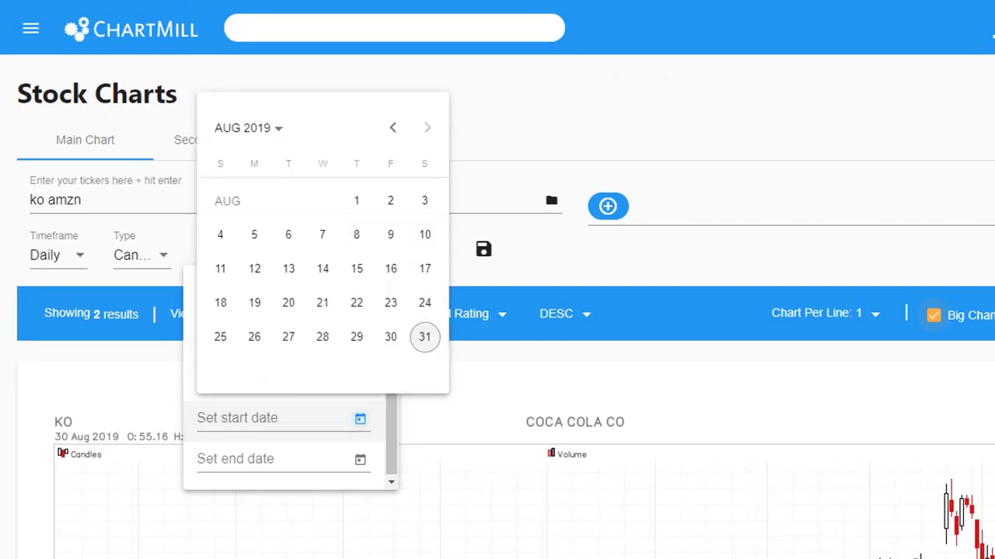
left_click(284, 129)
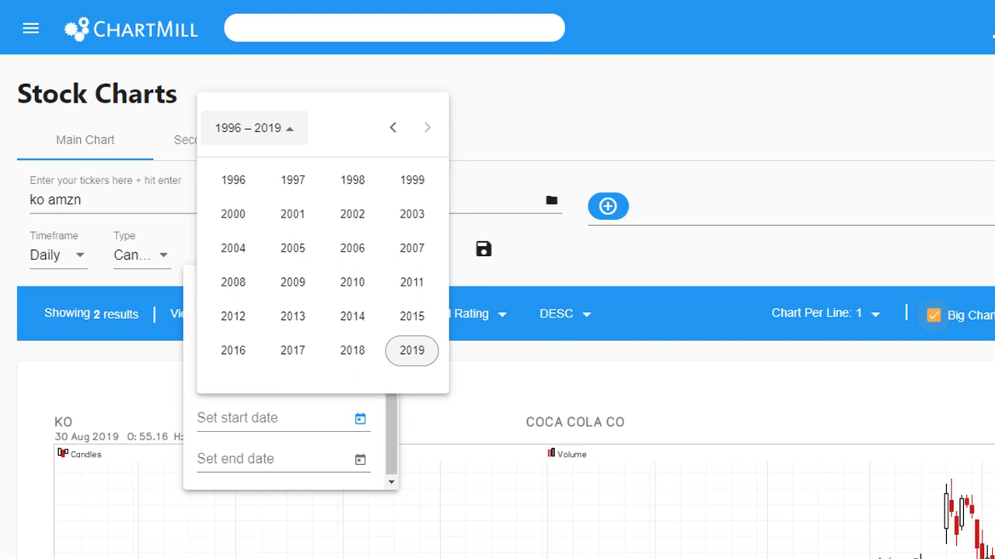
left_click(281, 129)
key("Escape")
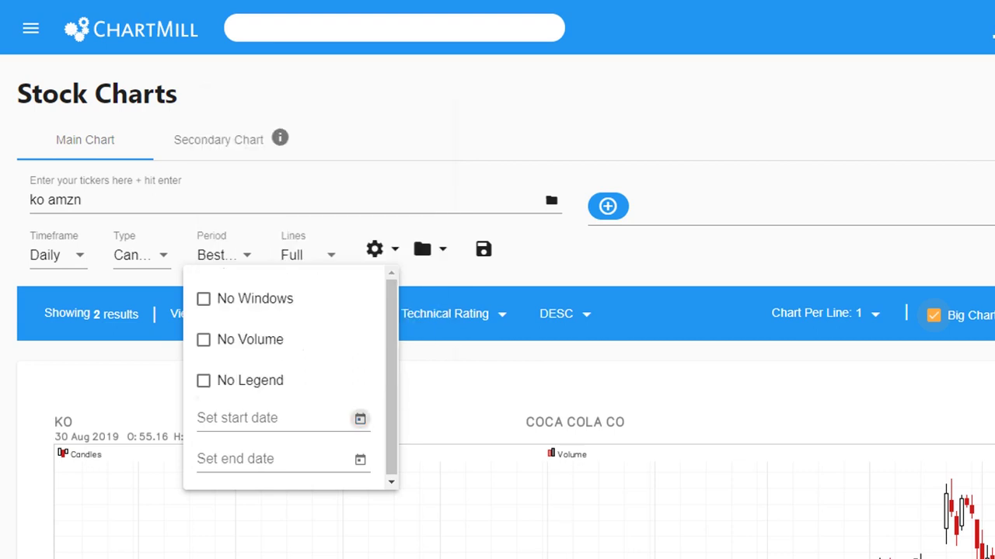
key("Escape")
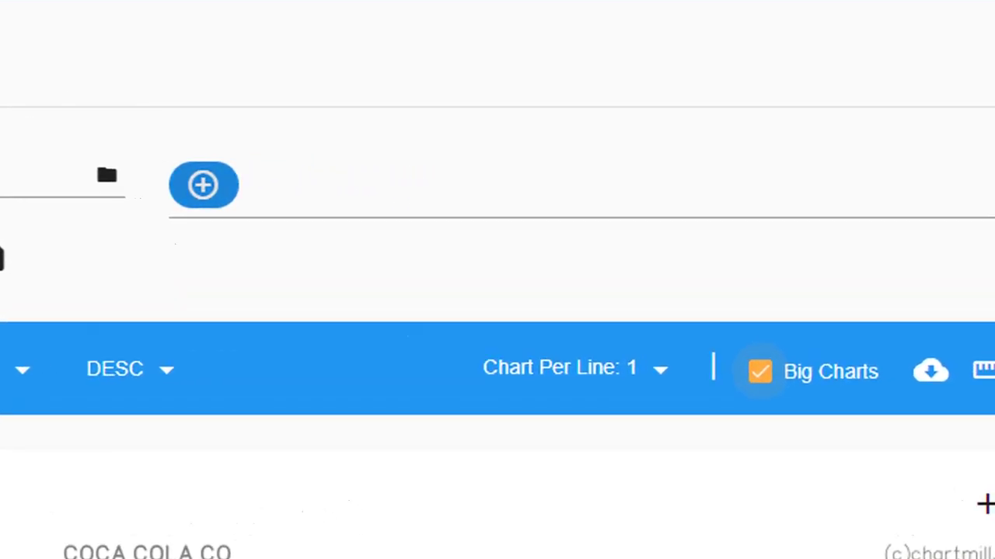
- Add the Aroon Oscillator indicator with a look back period of 25, leaving Display Above Price Chart off
left_click(204, 185)
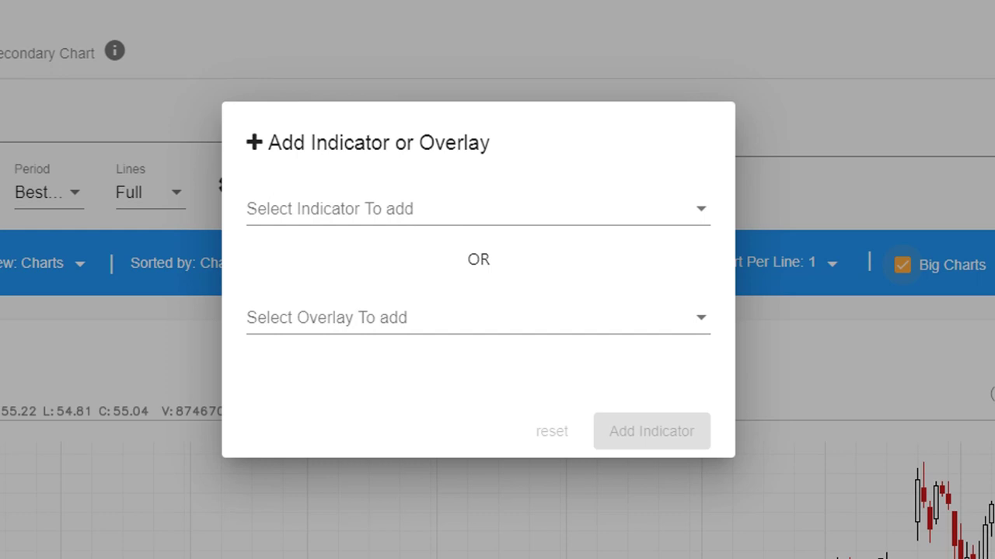
left_click(478, 209)
left_click(326, 406)
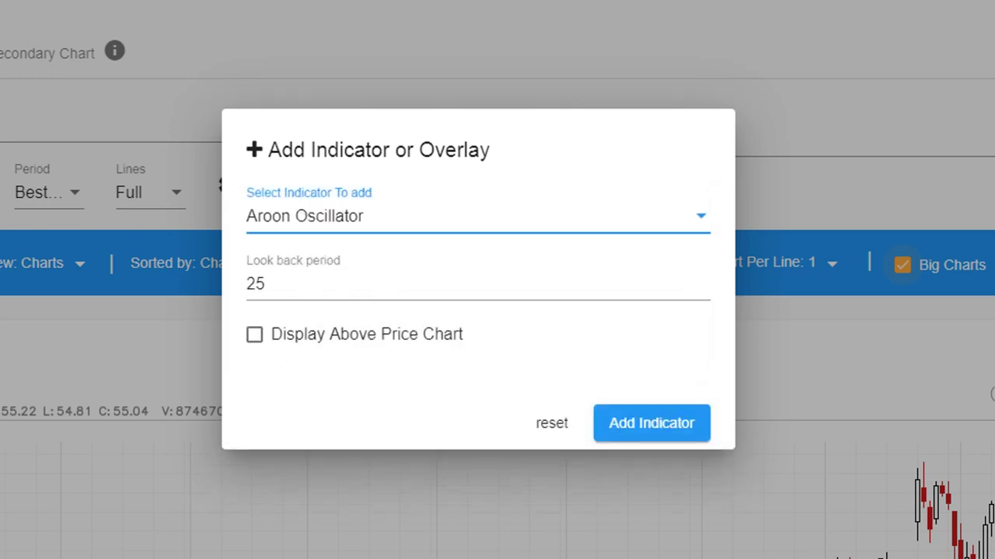
left_click(254, 334)
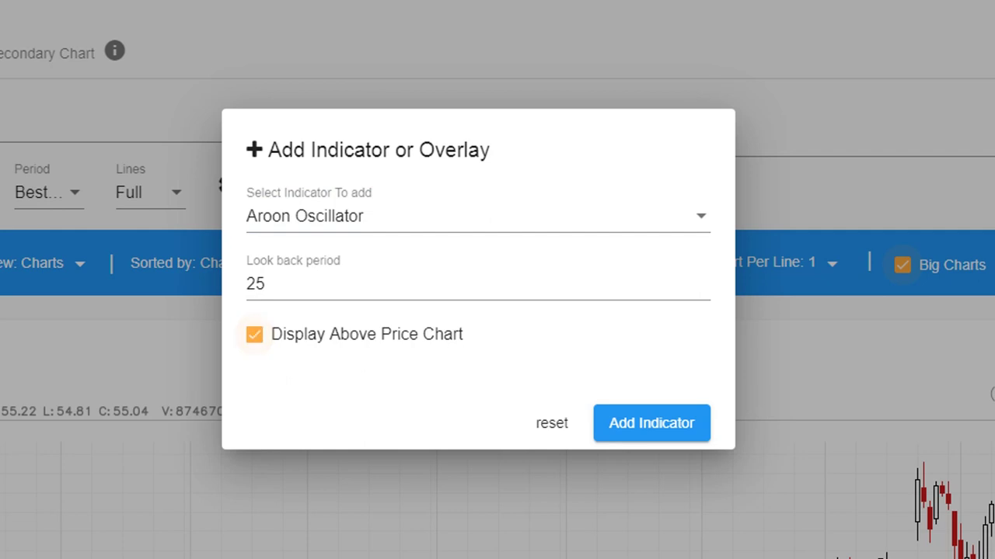
left_click(254, 334)
left_click(651, 423)
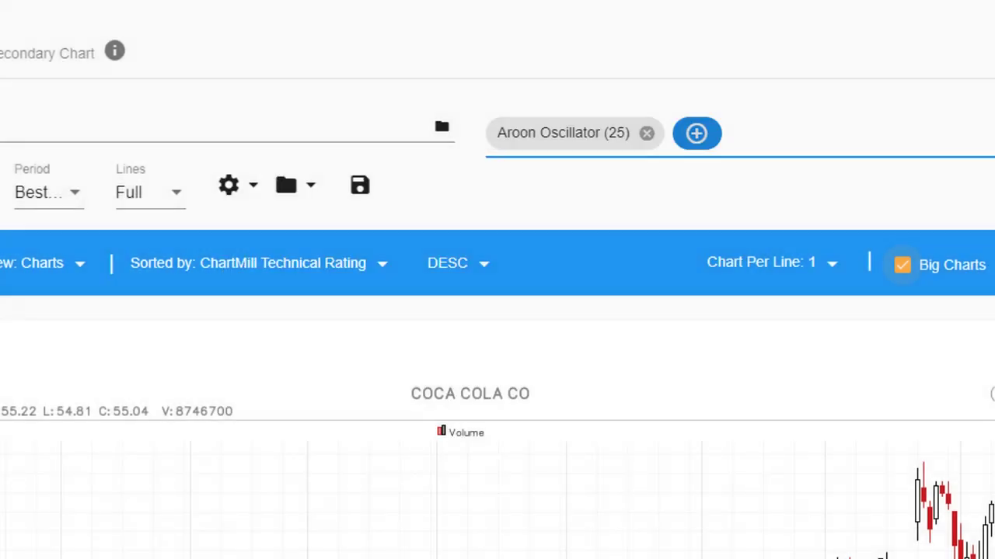
- Add the Bollinger Bands overlay with a look back period of 14 to the main chart
left_click(696, 133)
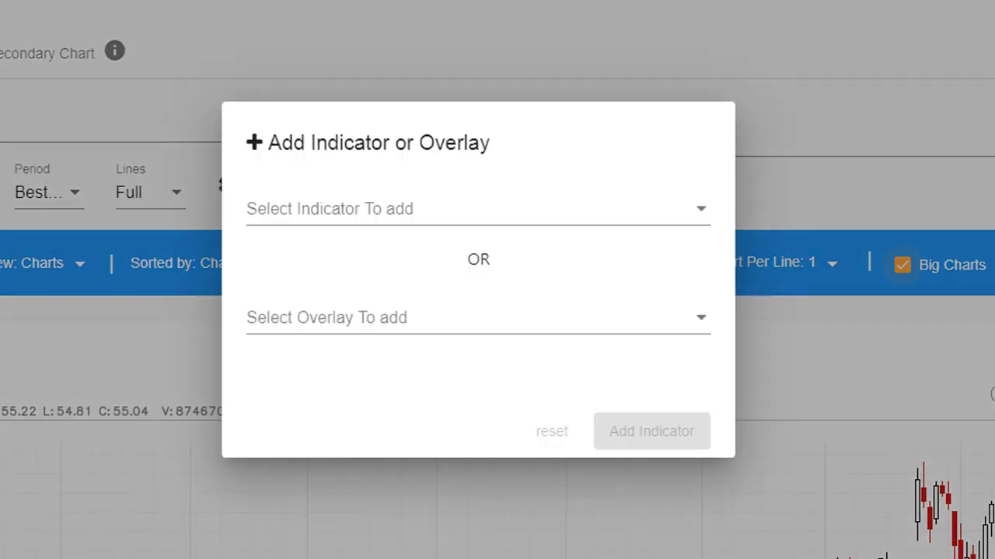
left_click(388, 318)
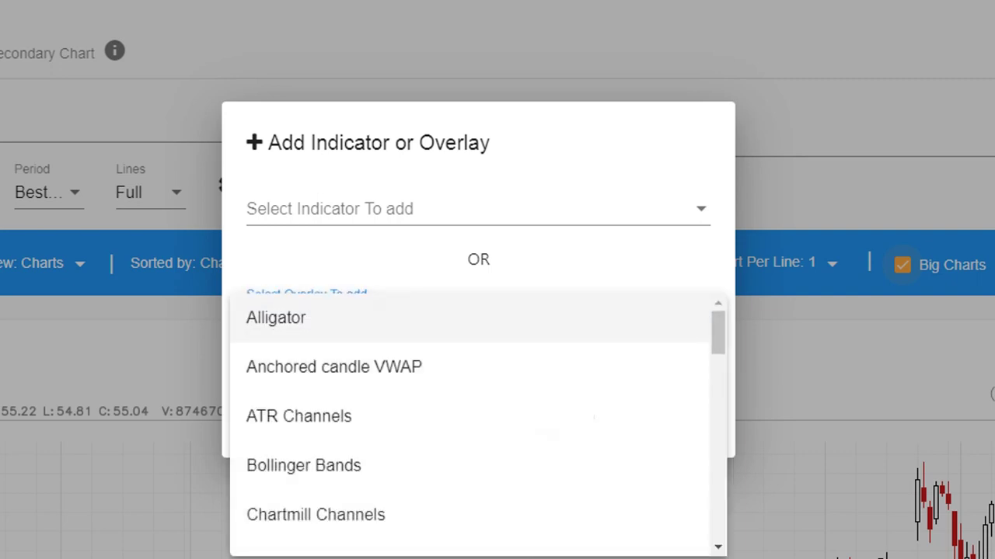
left_click(350, 465)
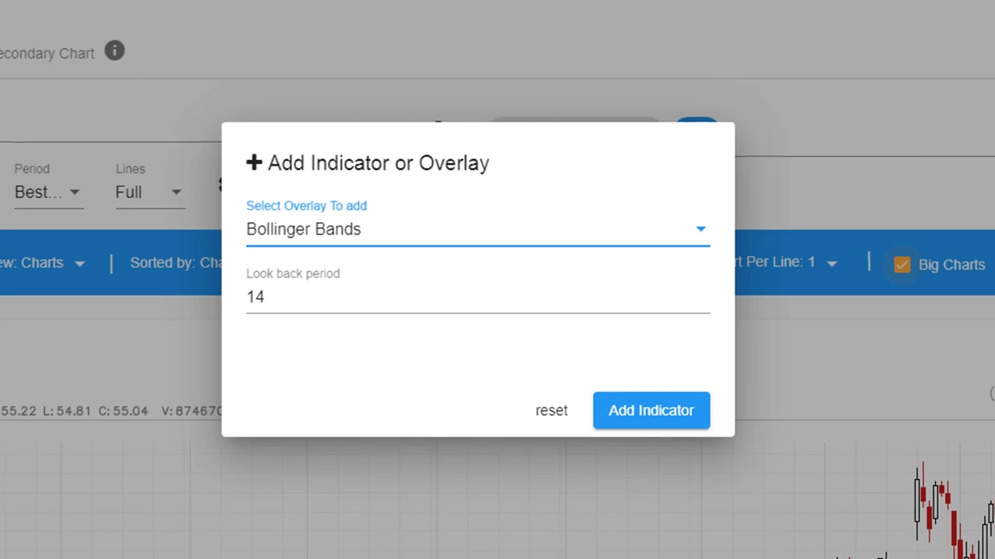
left_click(651, 411)
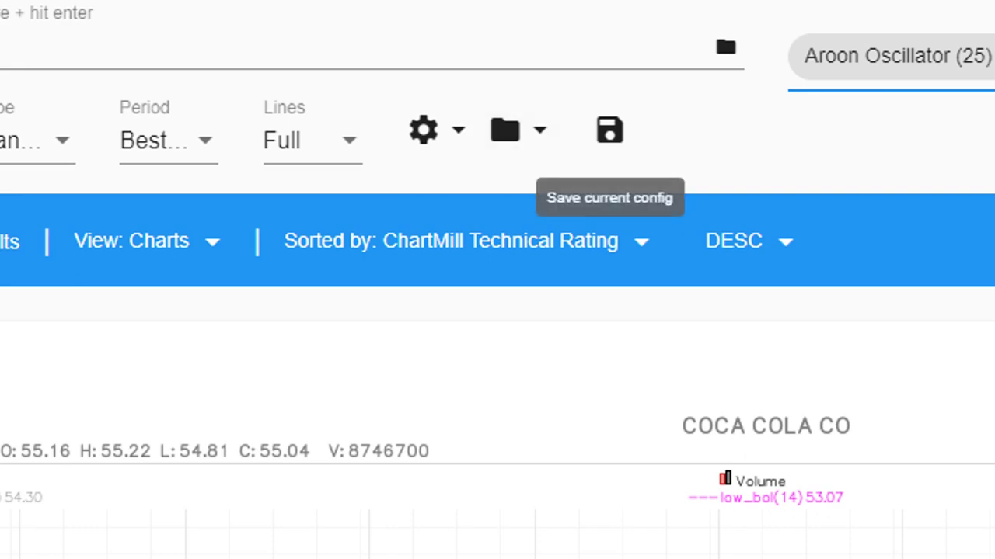
- Save the current chart configuration under the name aroon BB and load it from the saved configurations
left_click(609, 130)
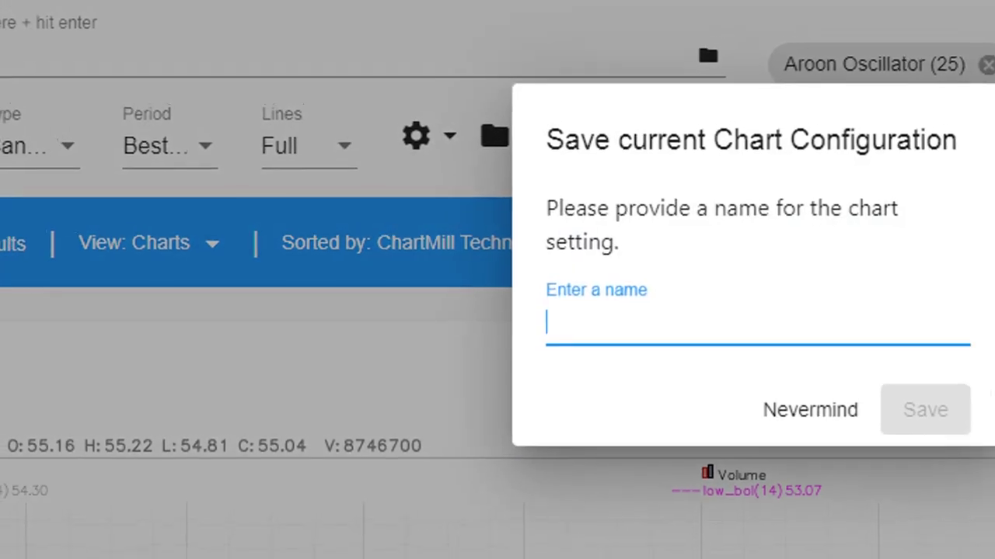
type("a")
type("rron")
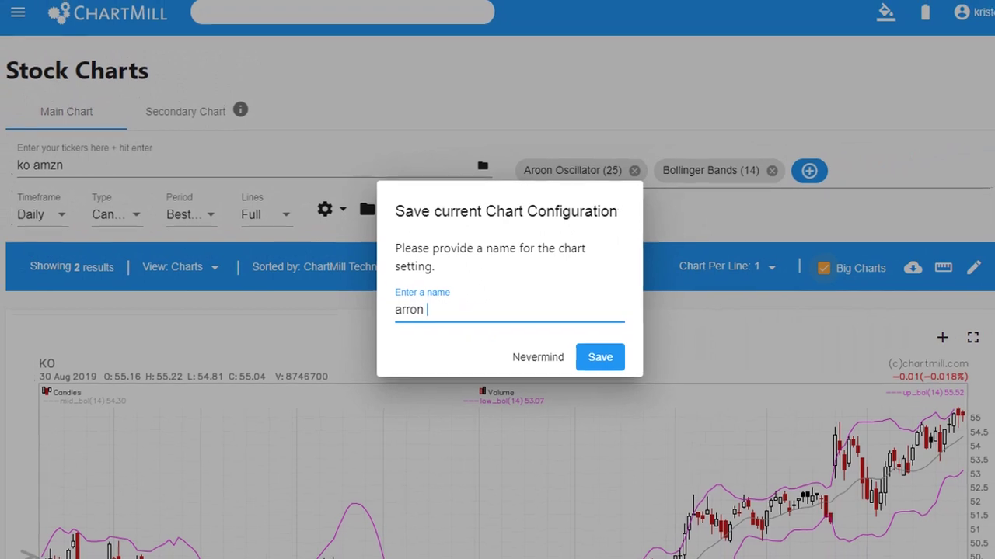
type(" BB")
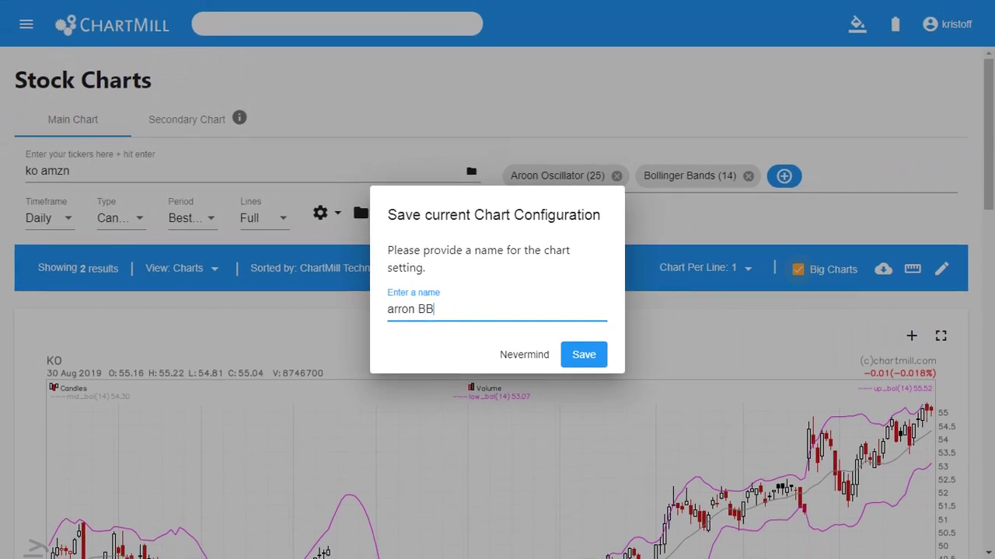
key("Delete")
type("o")
key("Return")
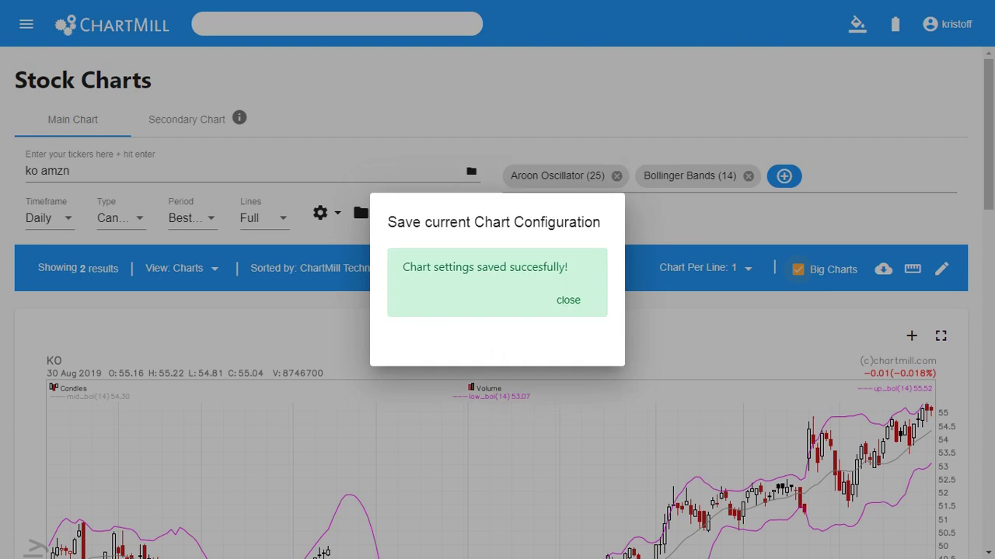
left_click(568, 299)
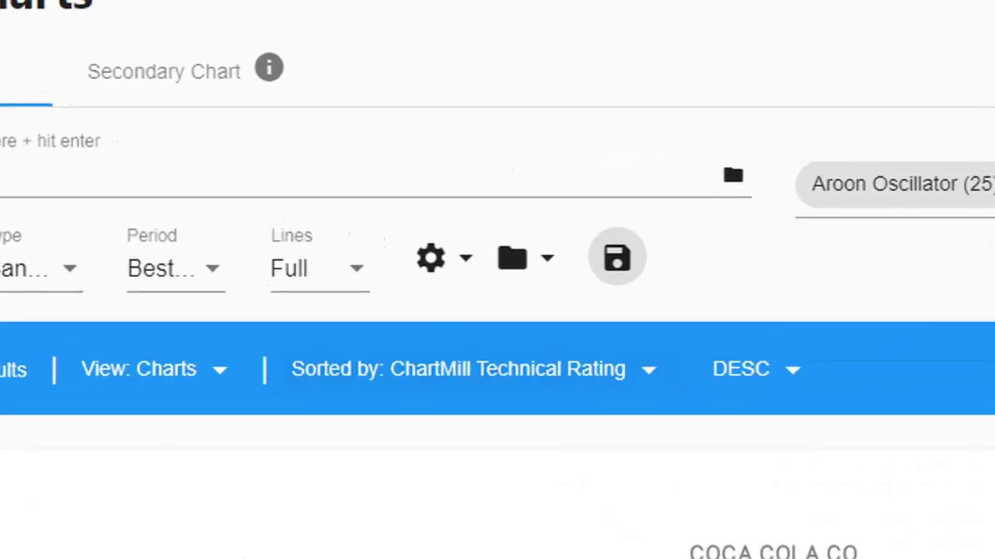
left_click(522, 258)
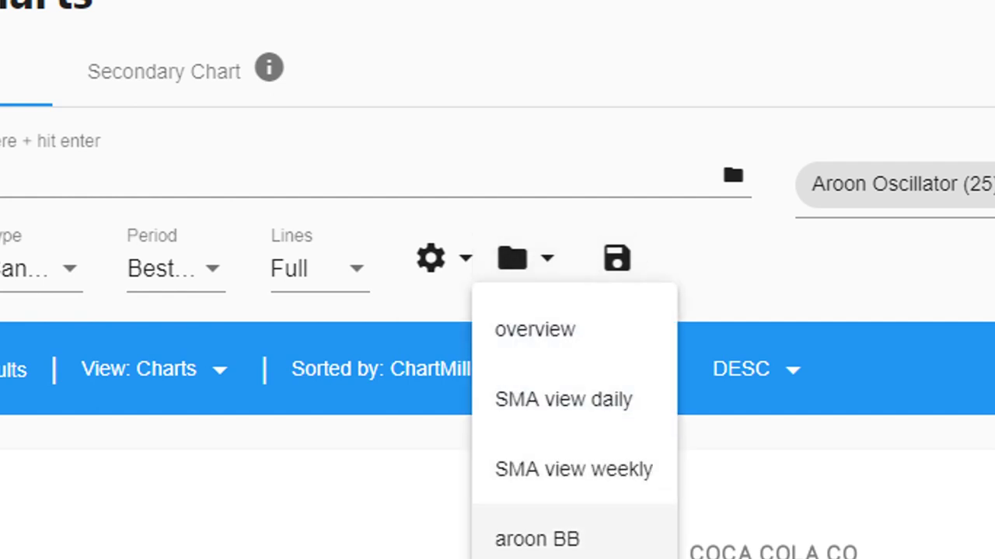
left_click(537, 540)
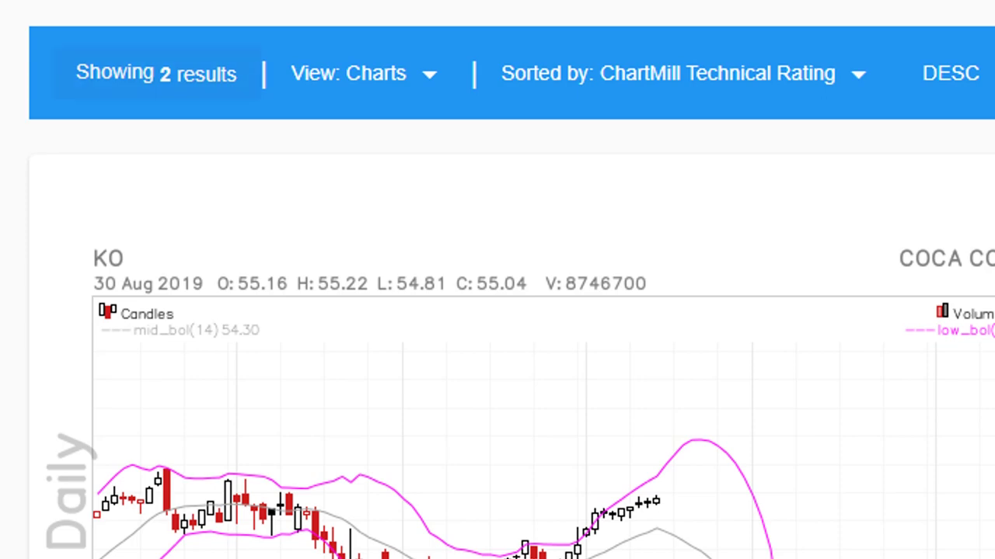
- Show the two tickers in the TA Table view and in the TA Report view
left_click(363, 73)
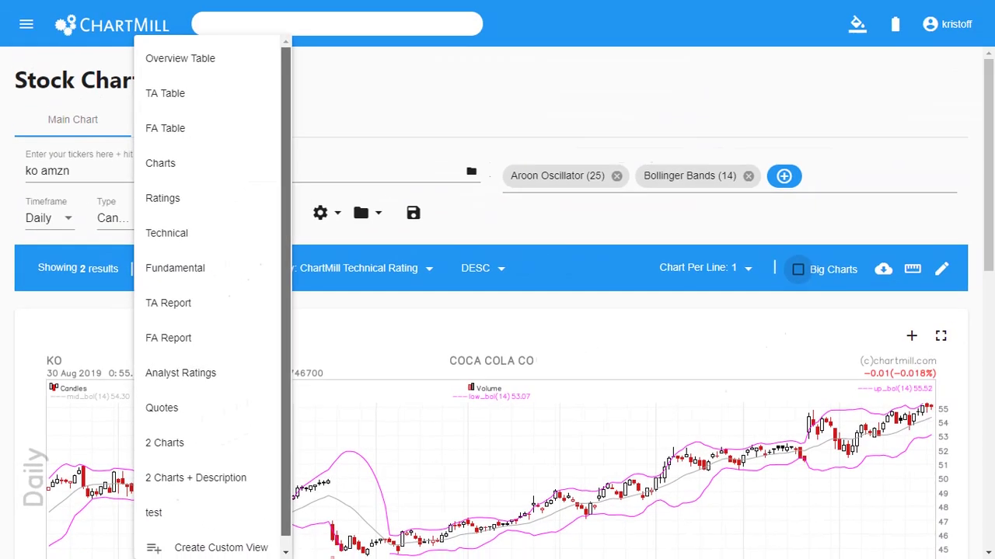
left_click_drag(286, 292, 286, 303)
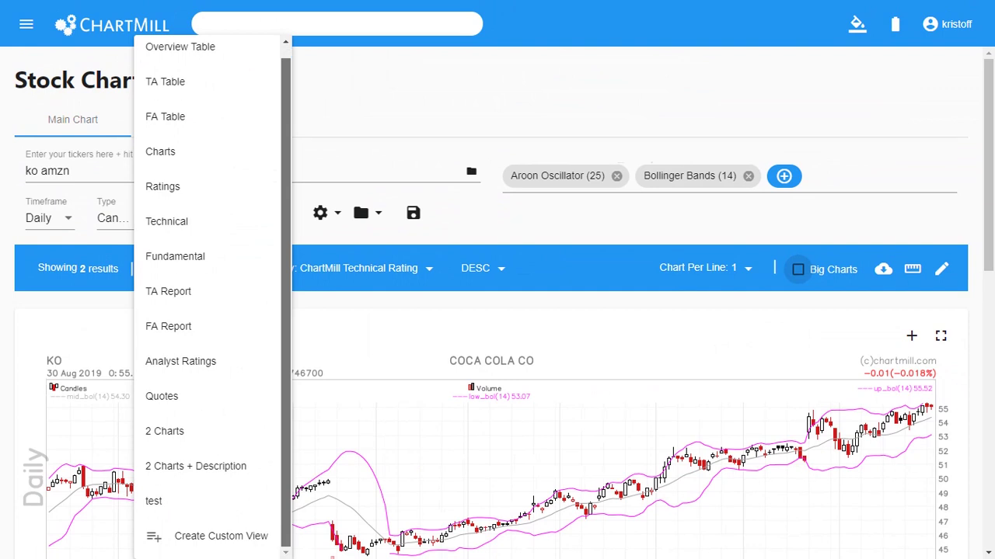
scroll(209, 194, "up", 1)
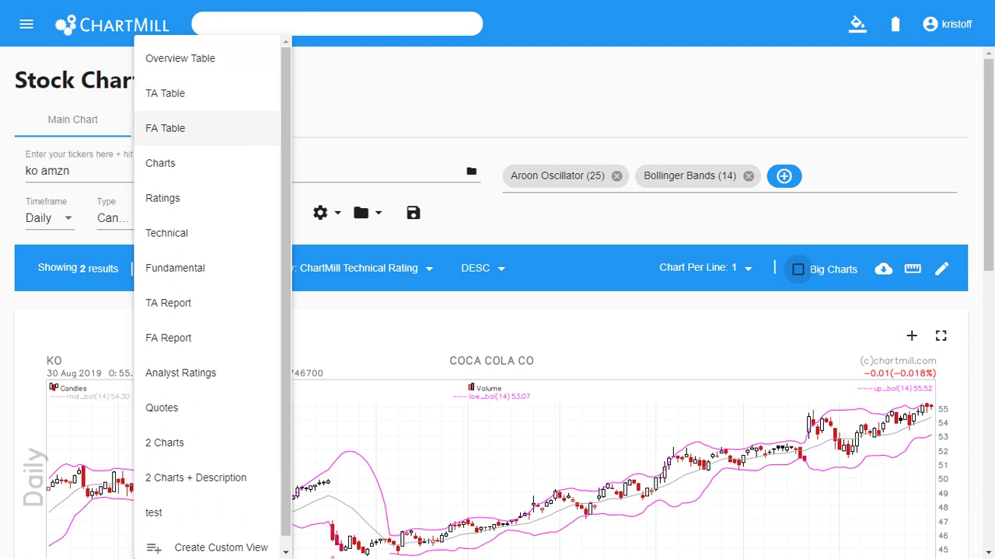
left_click(164, 93)
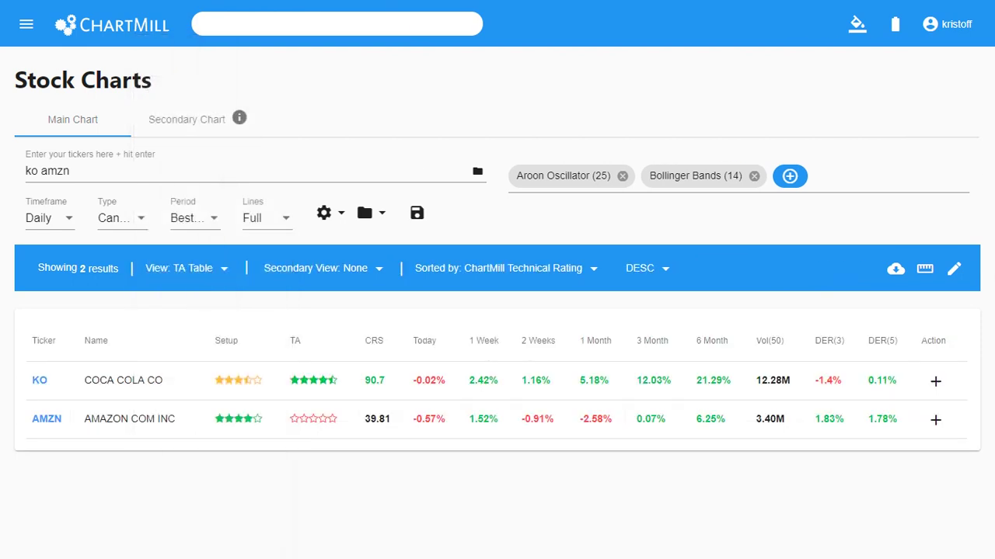
left_click(191, 268)
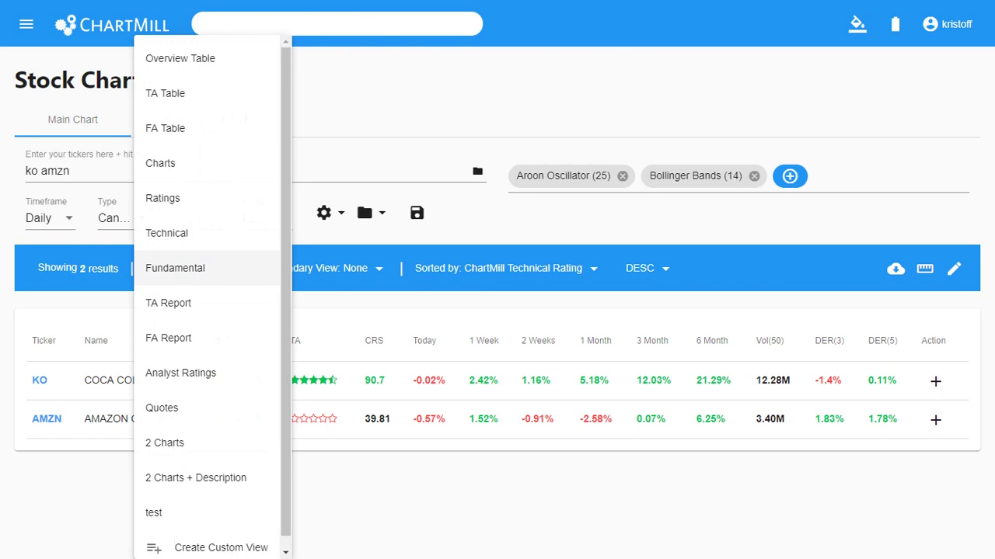
left_click(167, 303)
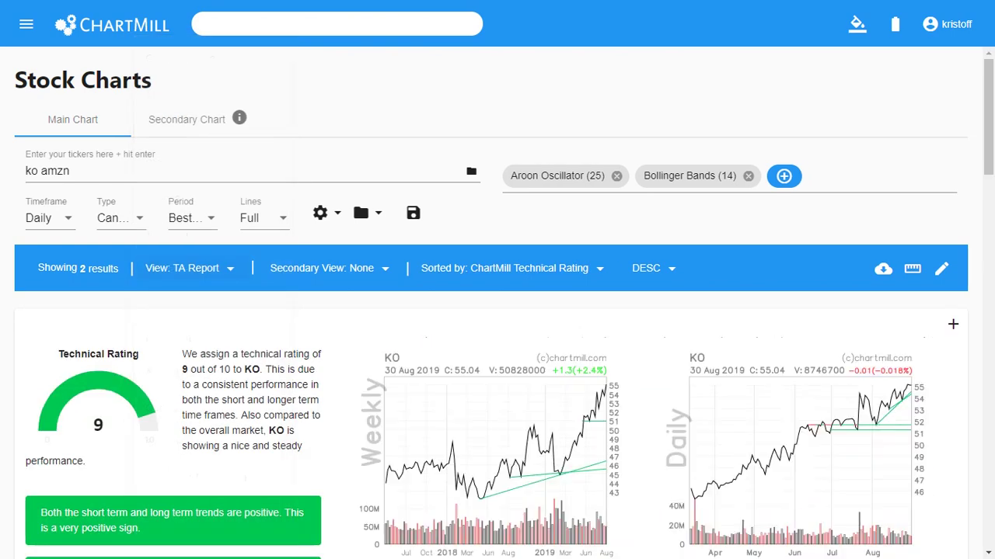
- Switch to the Analyst Ratings view and examine the analyst ratings of both tickers
left_click(190, 268)
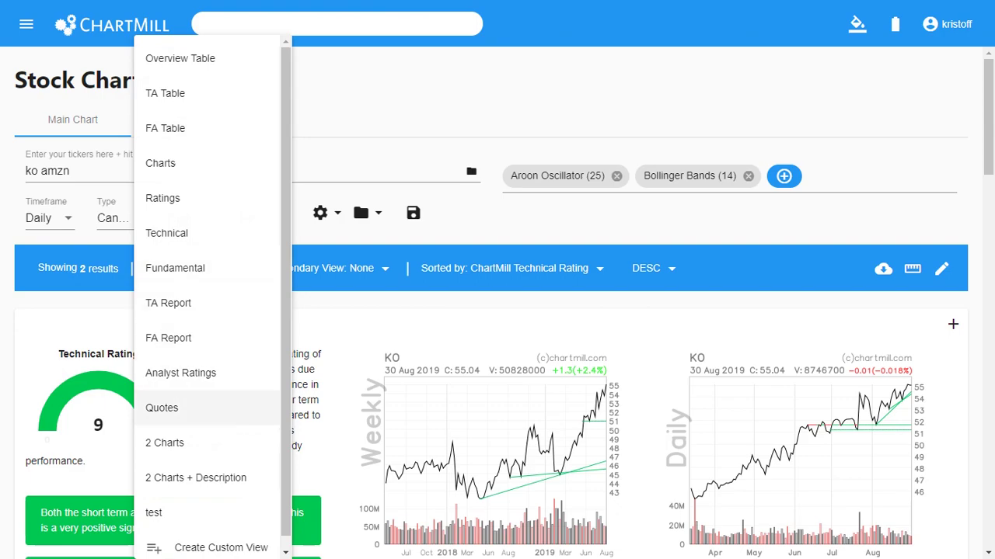
left_click(180, 373)
scroll(498, 310, "down", 3)
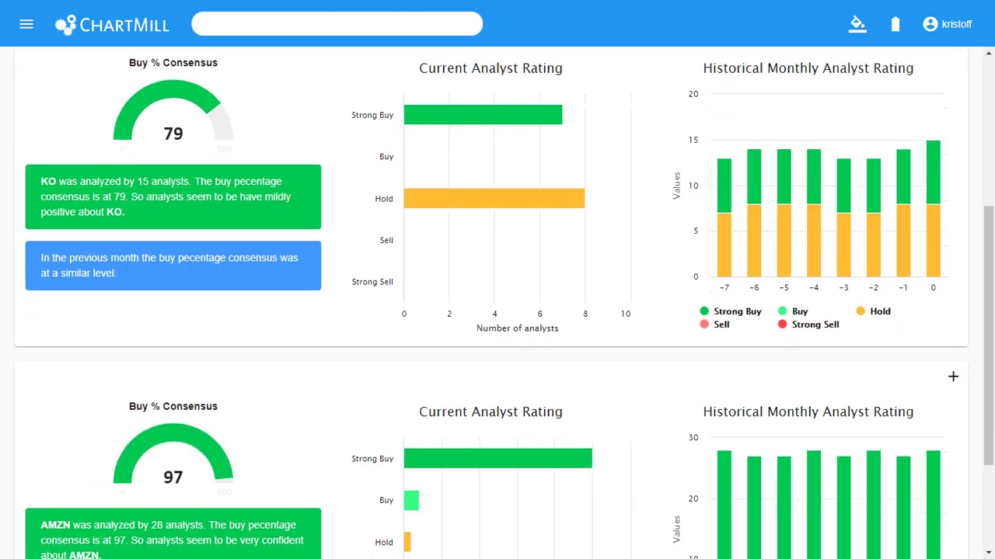
scroll(497, 311, "up", 5)
scroll(498, 311, "down", 8)
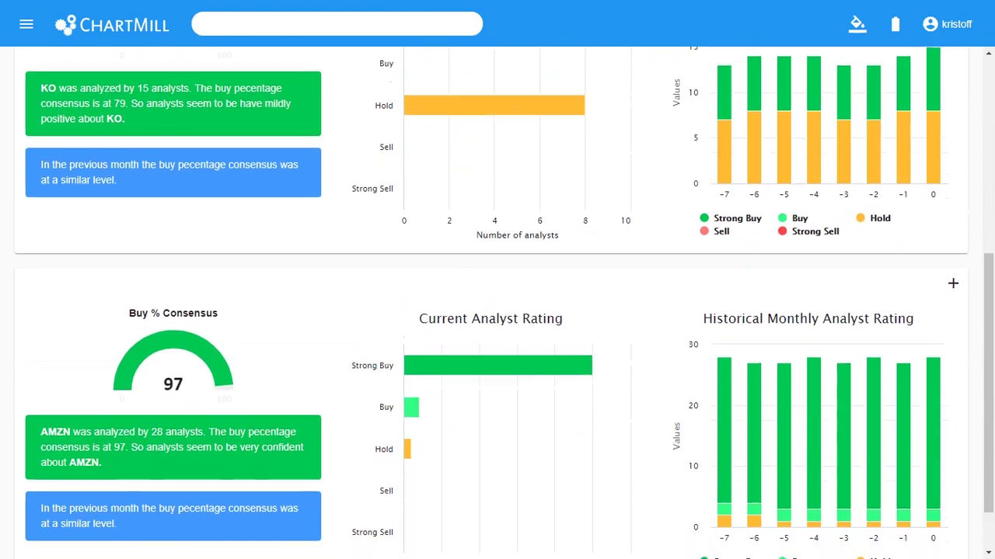
scroll(497, 311, "up", 5)
scroll(498, 310, "up", 2)
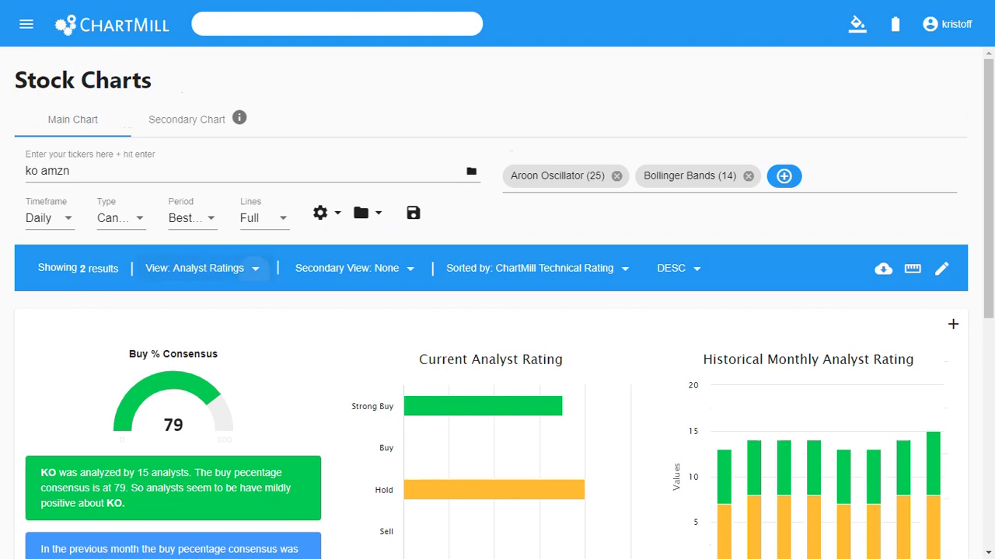
- Switch to the 2 Charts view with 2 charts per line and compare the daily and weekly charts
left_click(255, 268)
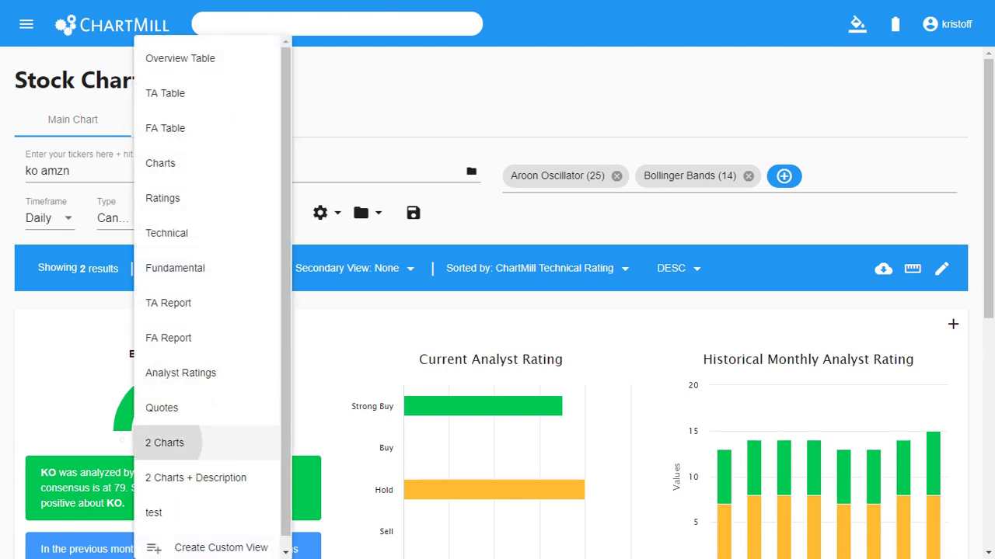
left_click(179, 443)
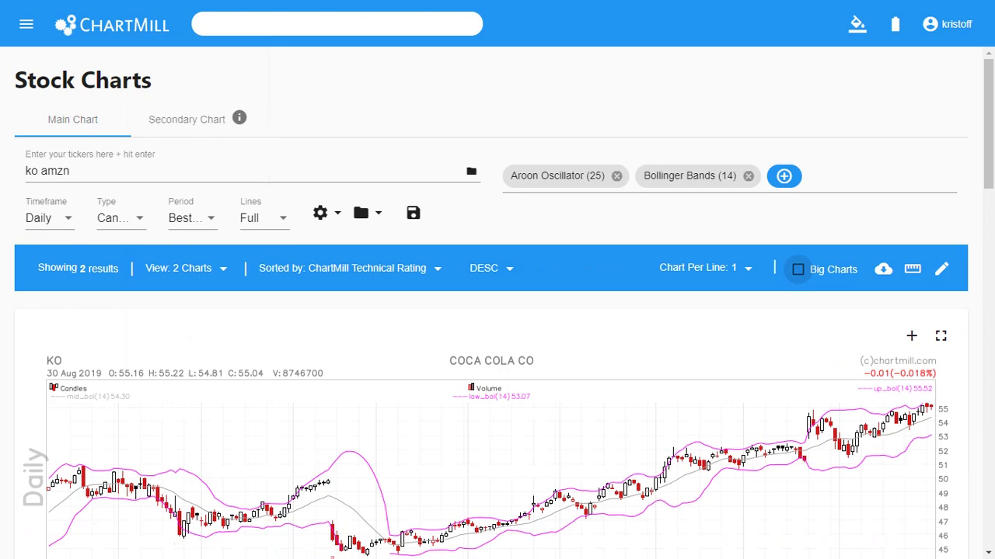
left_click(699, 268)
left_click(662, 338)
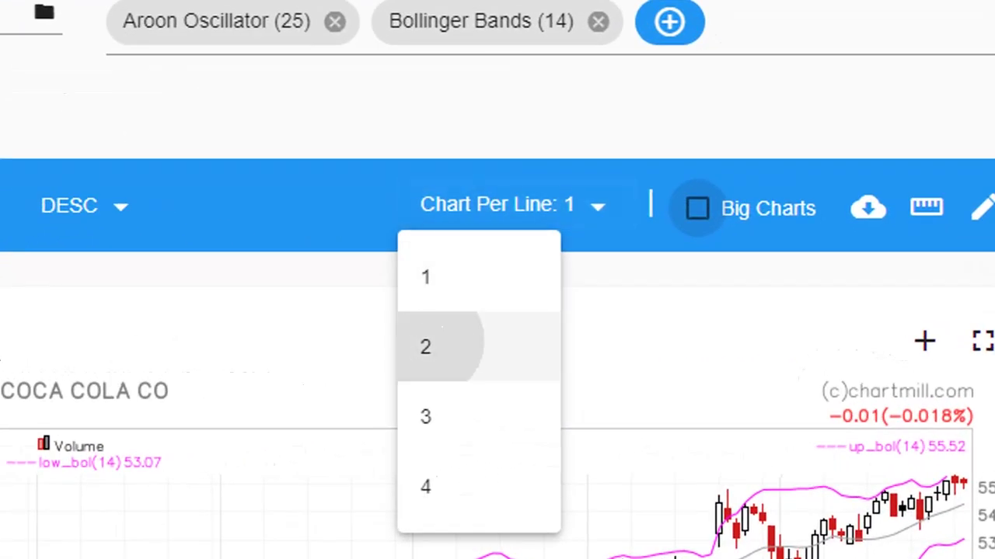
scroll(497, 334, "down", 3)
scroll(497, 334, "up", 2)
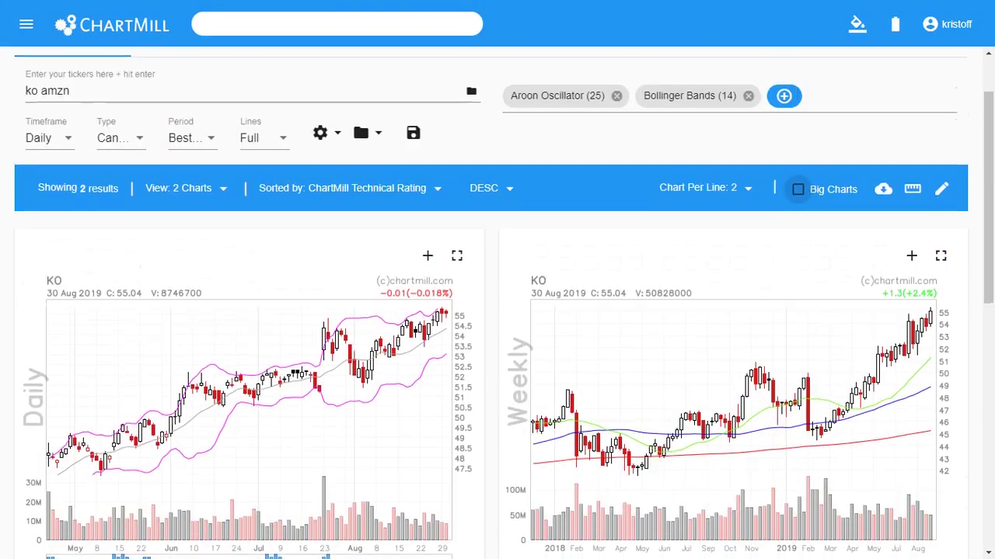
scroll(497, 335, "up", 1)
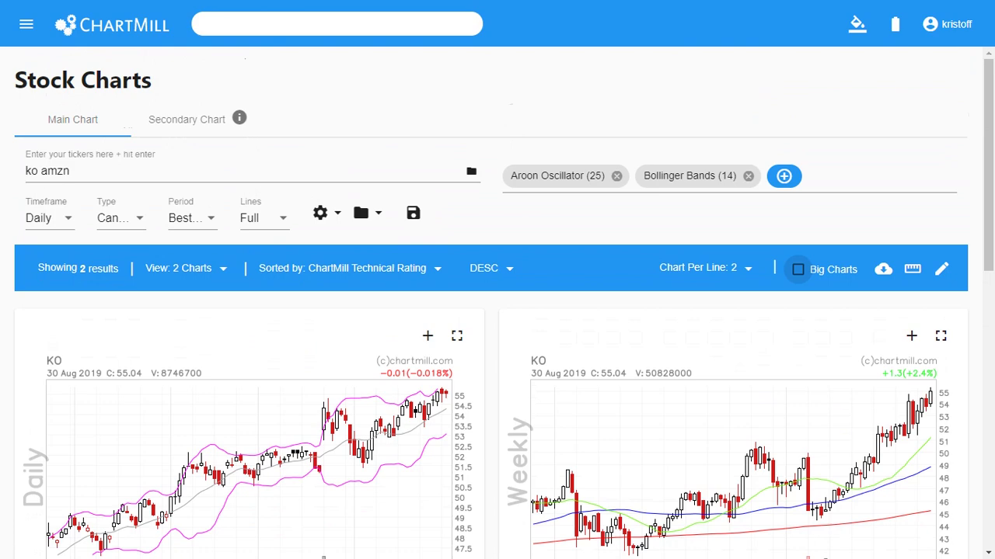
scroll(497, 303, "down", 2)
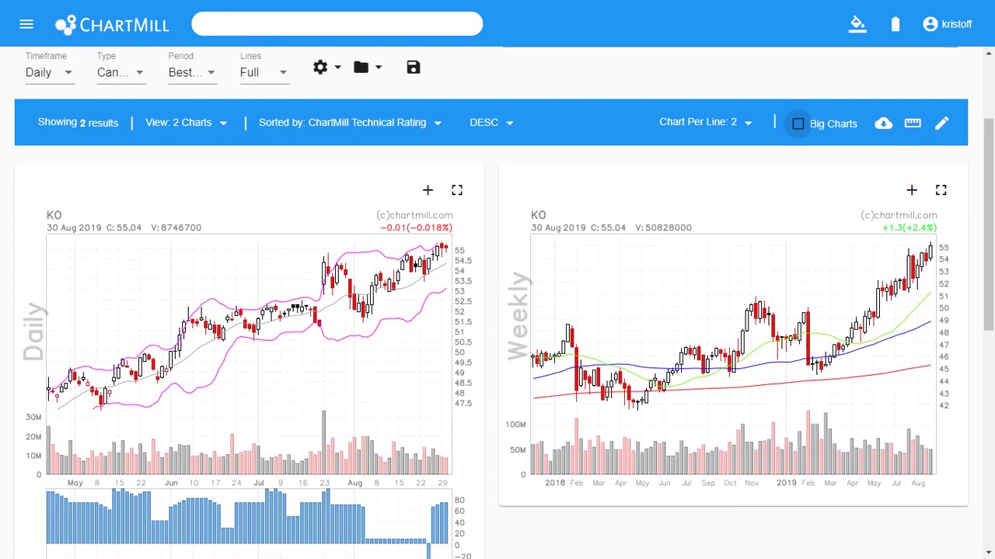
scroll(497, 303, "up", 2)
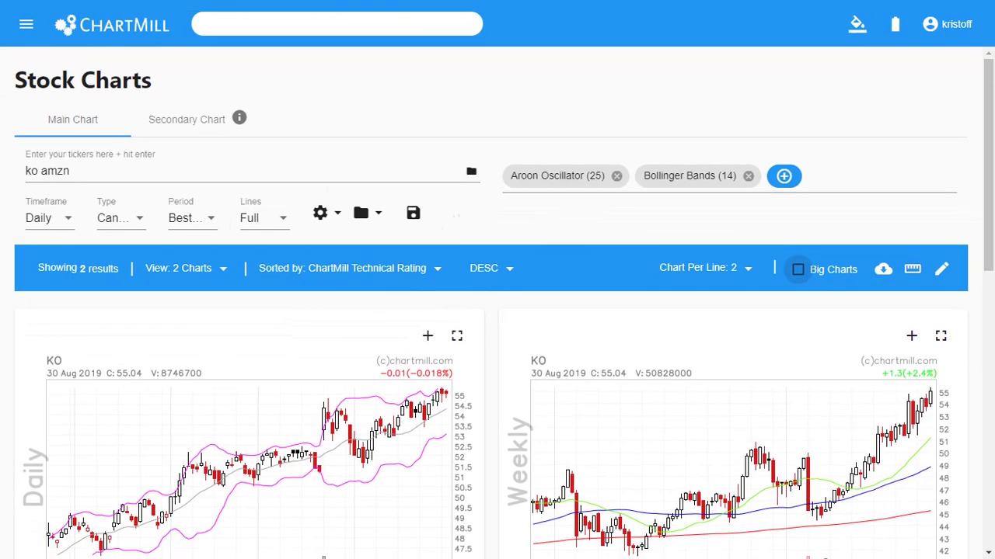
- Show the settings and overlays of the secondary chart
left_click(187, 120)
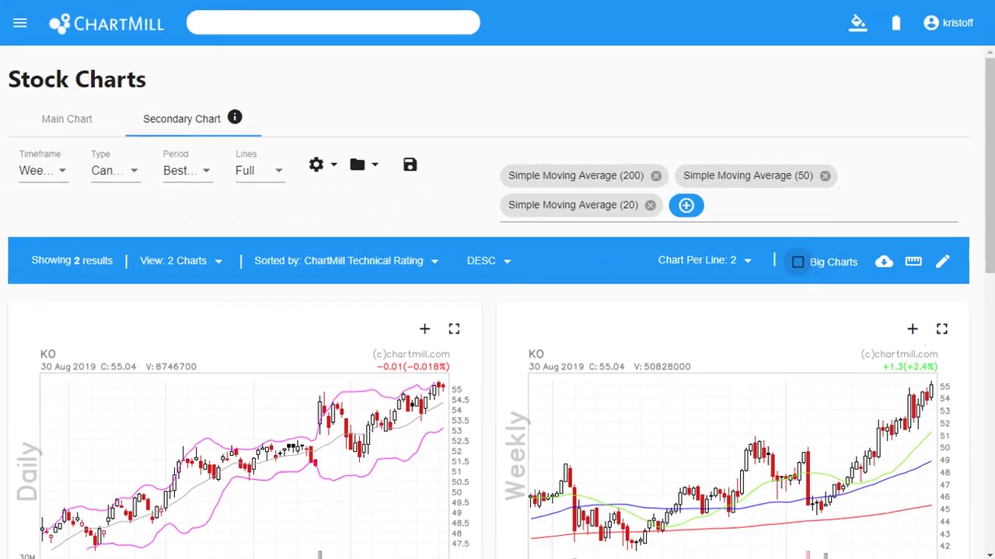
mouse_move(240, 118)
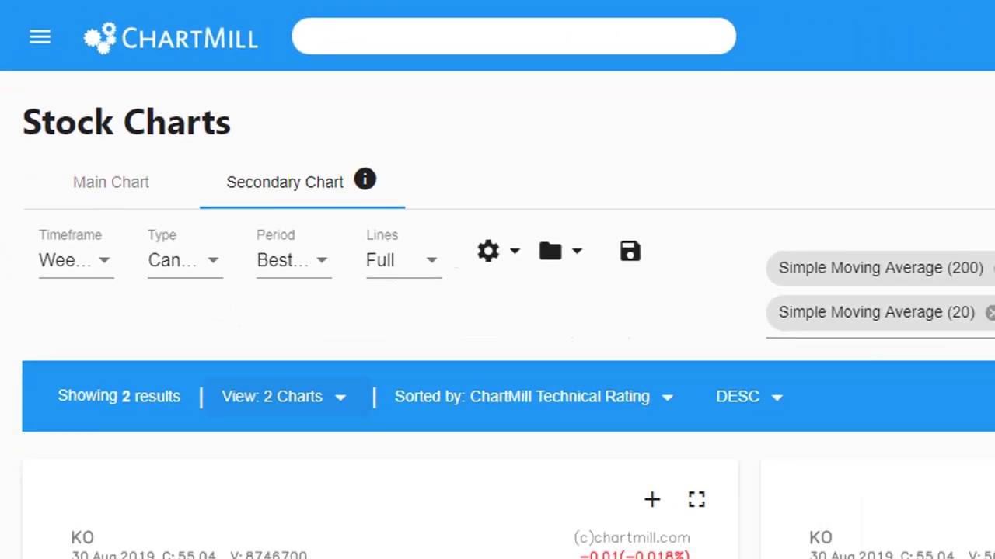
- Open the View Editor for custom views and review the available default views for charts
left_click(373, 521)
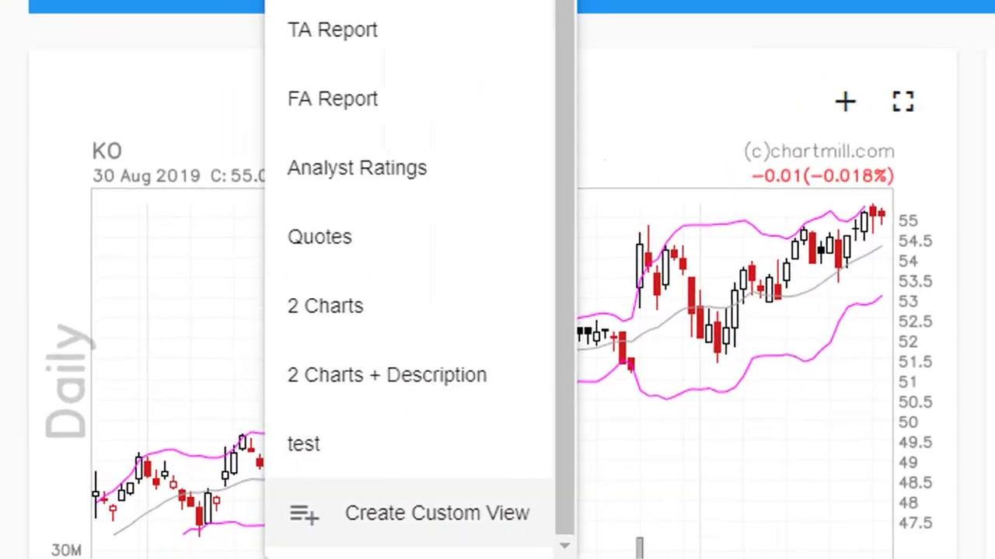
left_click(221, 548)
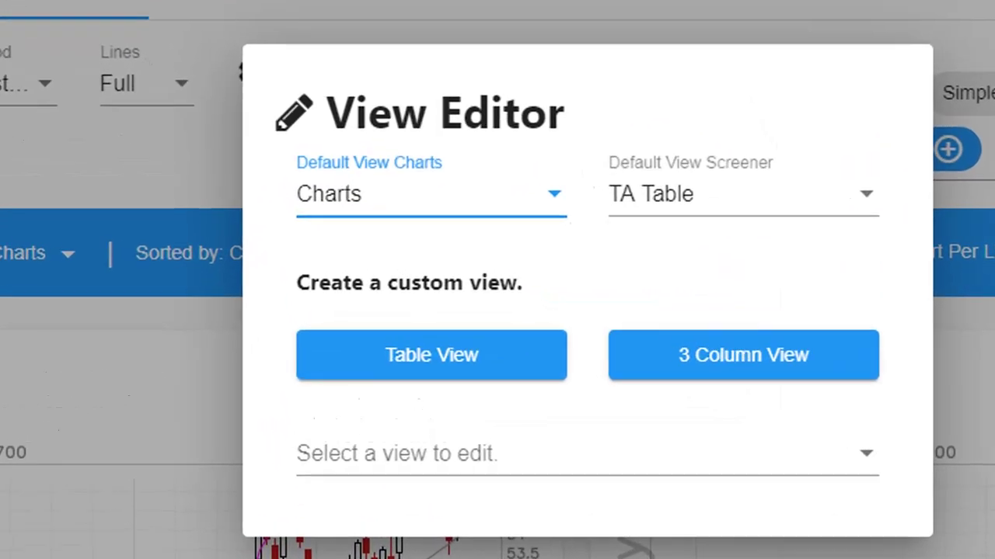
left_click(564, 189)
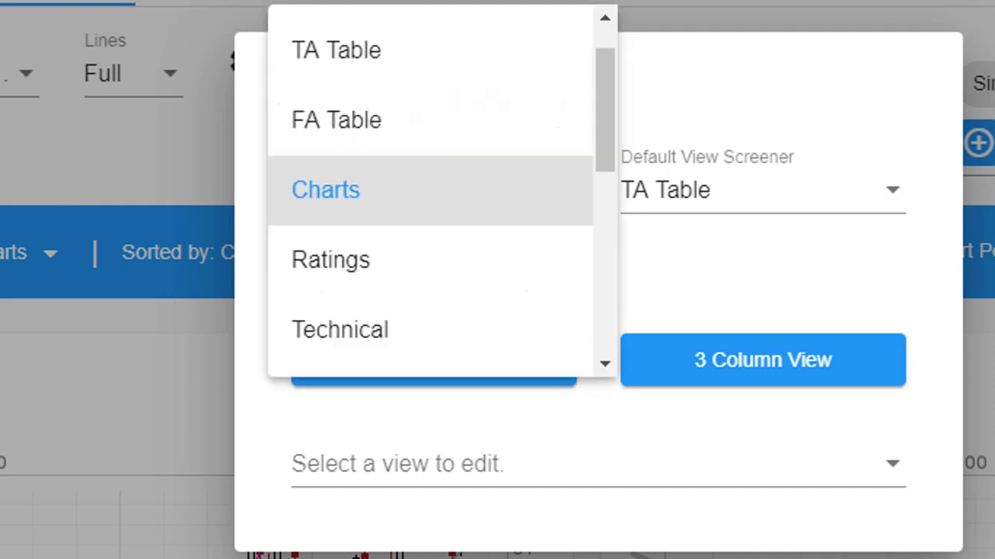
left_click_drag(606, 110, 605, 86)
left_click(676, 101)
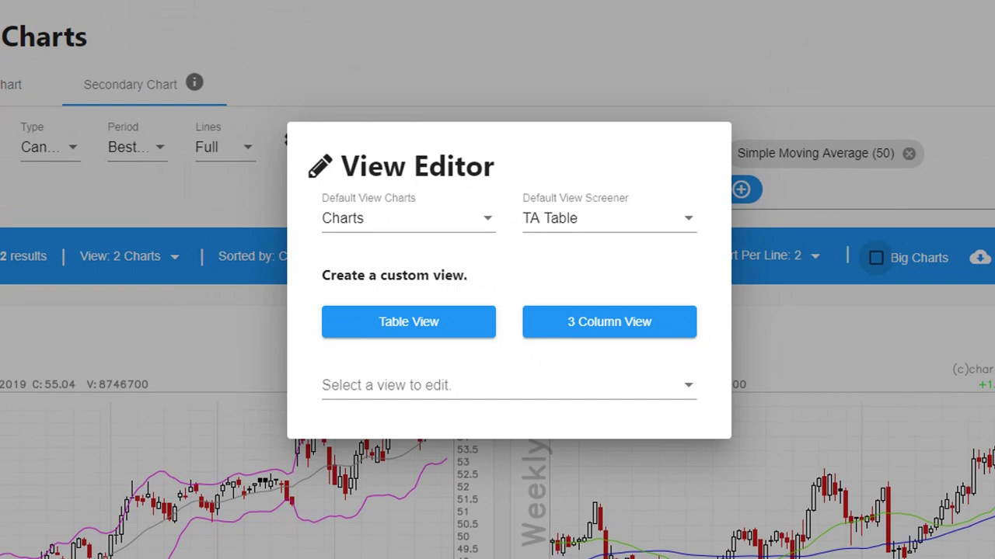
- Start a new 3 Column View and add a StockChart section to its left column
left_click(609, 321)
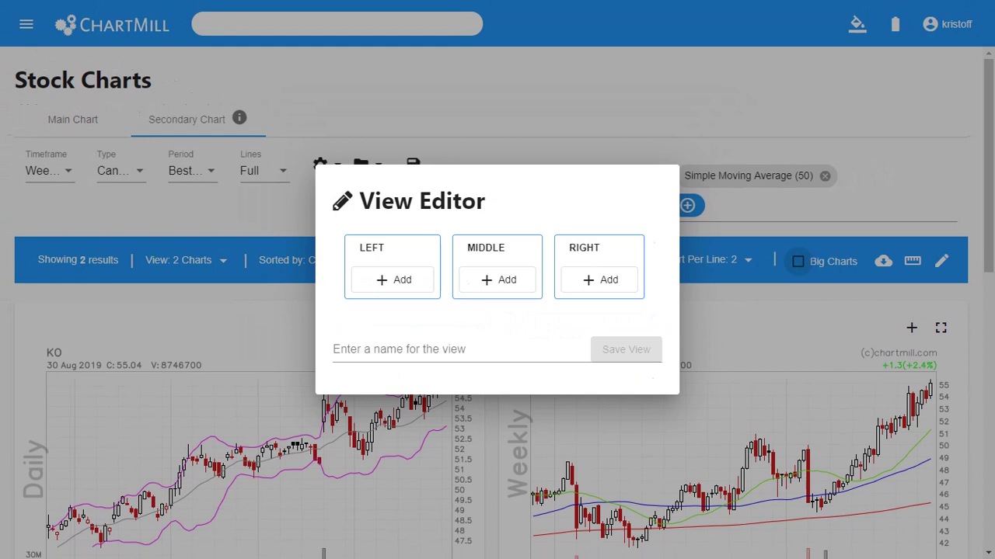
left_click(392, 281)
left_click(497, 349)
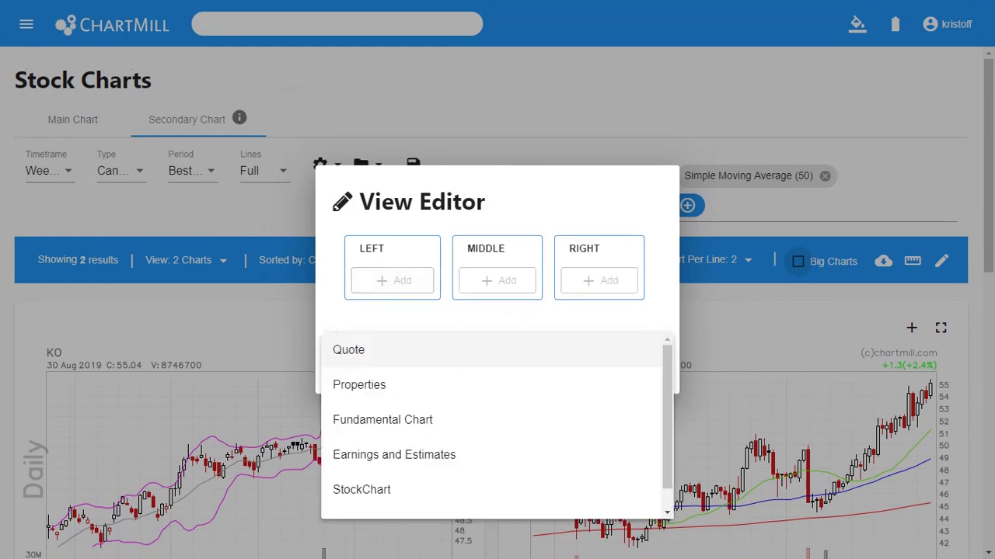
left_click(378, 487)
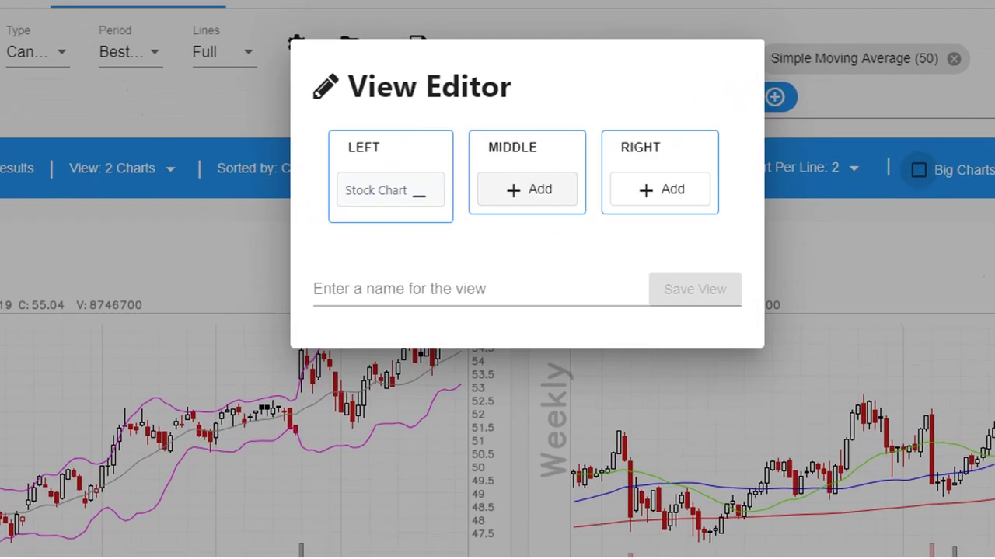
- Add the Earnings and Estimates section to the middle column of the custom view
left_click(497, 276)
left_click(497, 284)
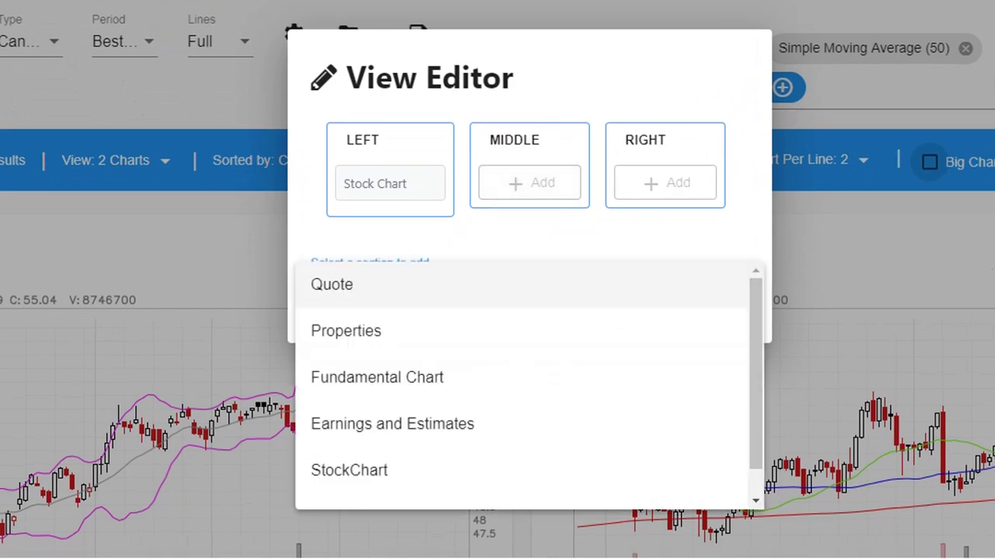
left_click(406, 424)
- Add a Fundamental Chart of the Quarterly revenue type to the right column of the custom view
left_click(665, 174)
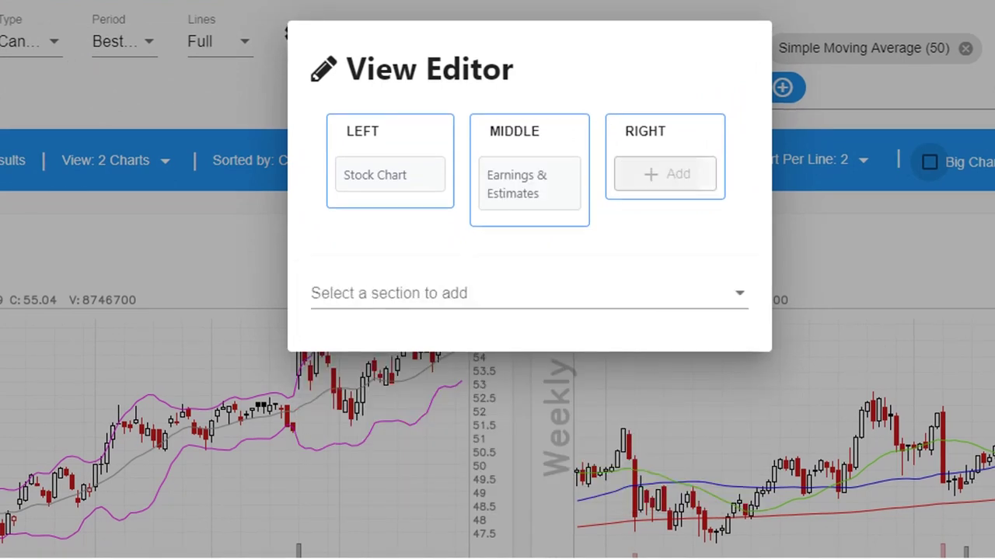
left_click(497, 293)
left_click(399, 384)
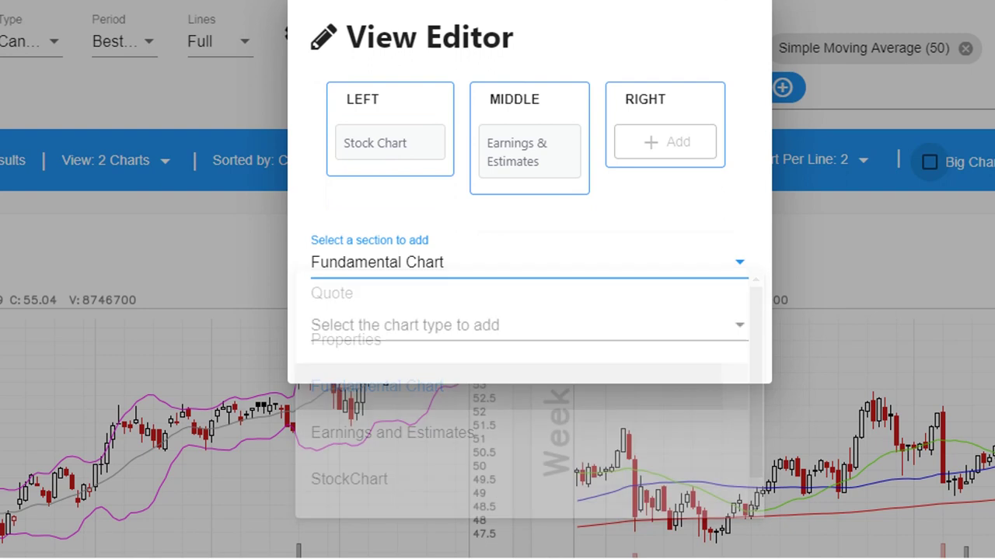
left_click(497, 325)
left_click(497, 368)
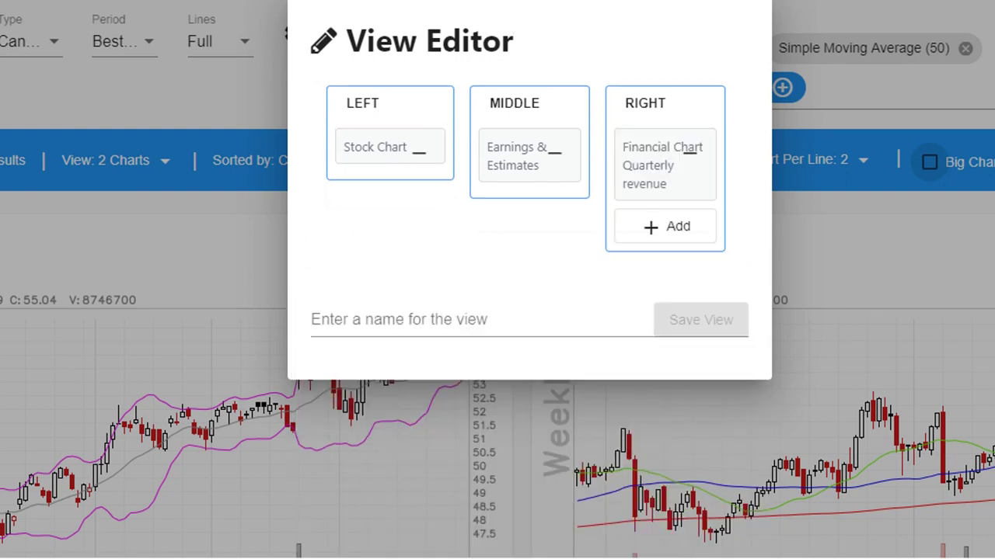
- Name the custom view test1, save it and close the View Editor
left_click(467, 321)
type("test")
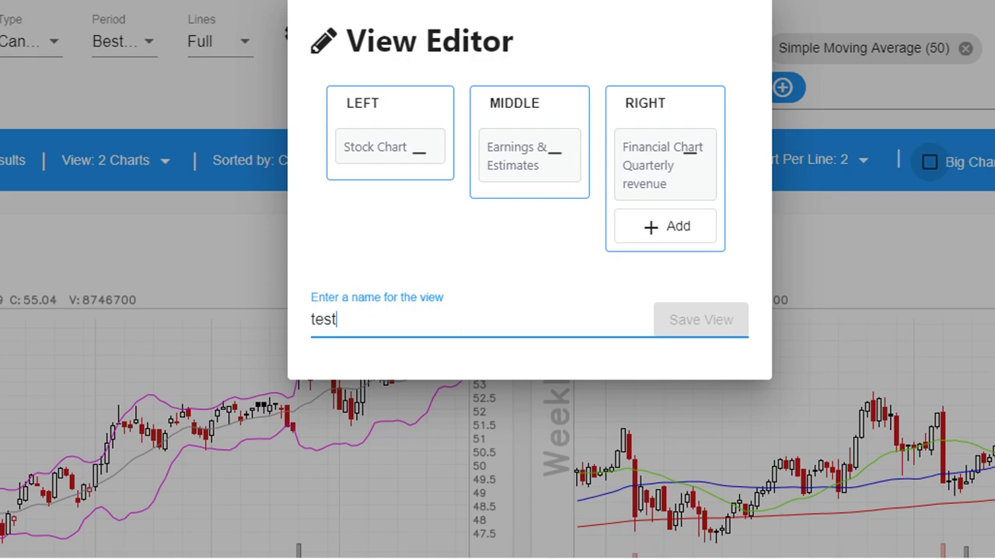
type("1")
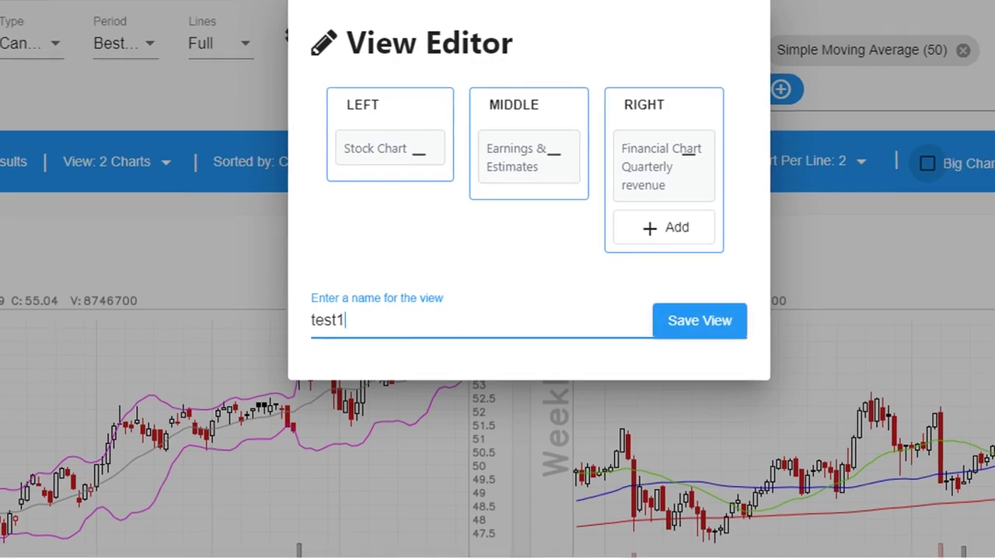
key("Return")
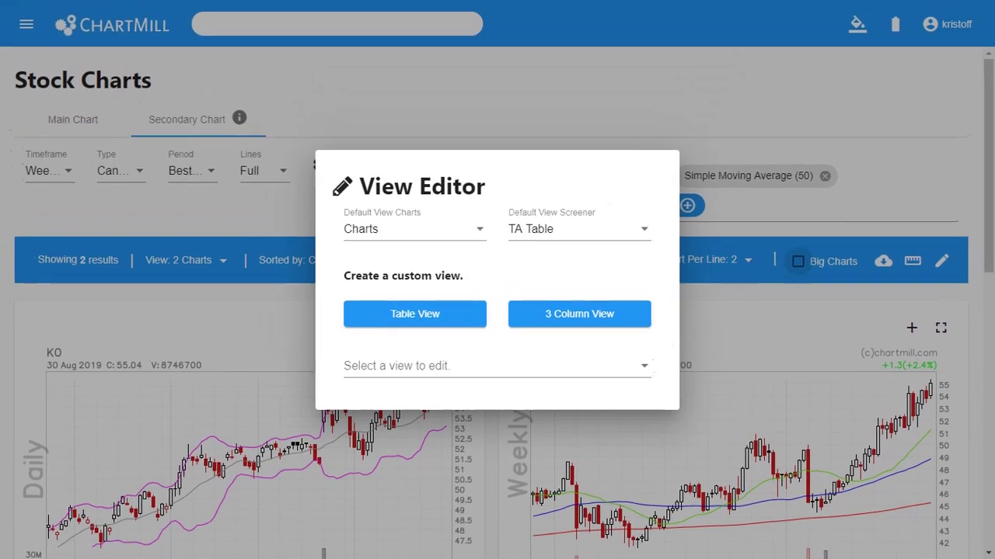
key("Escape")
- Show the tickers in the custom test1 view and switch back to the Charts view
left_click(178, 252)
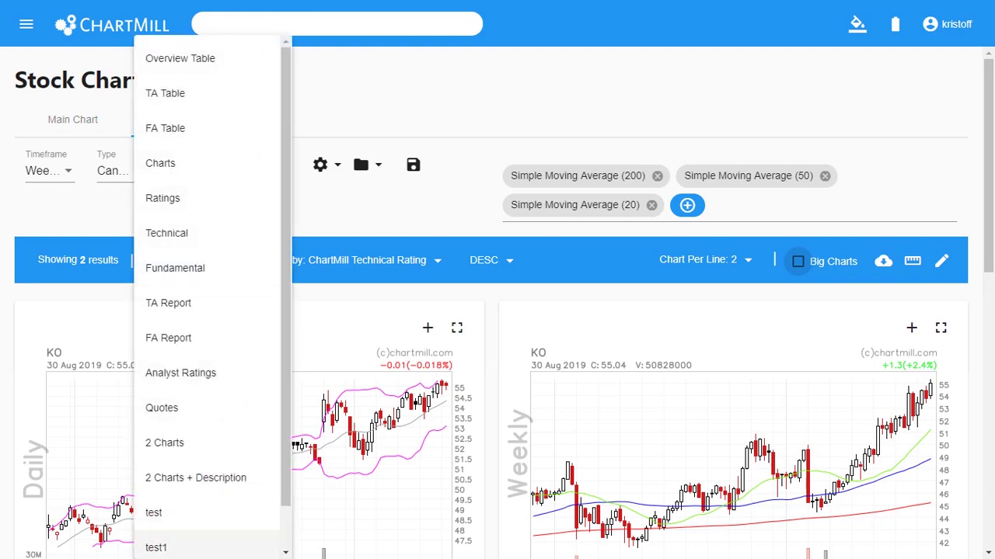
left_click(156, 547)
scroll(491, 350, "down", 3)
scroll(491, 349, "up", 3)
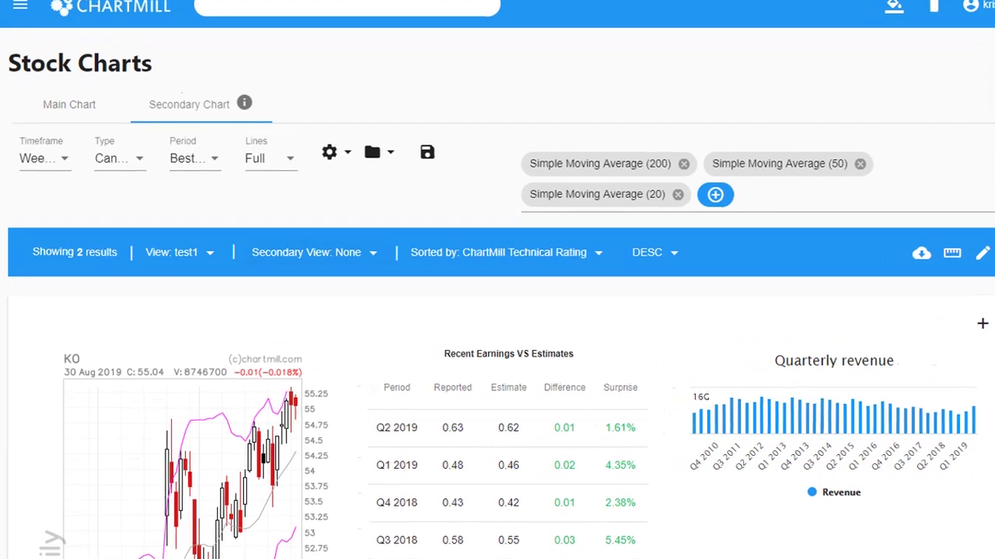
left_click(179, 261)
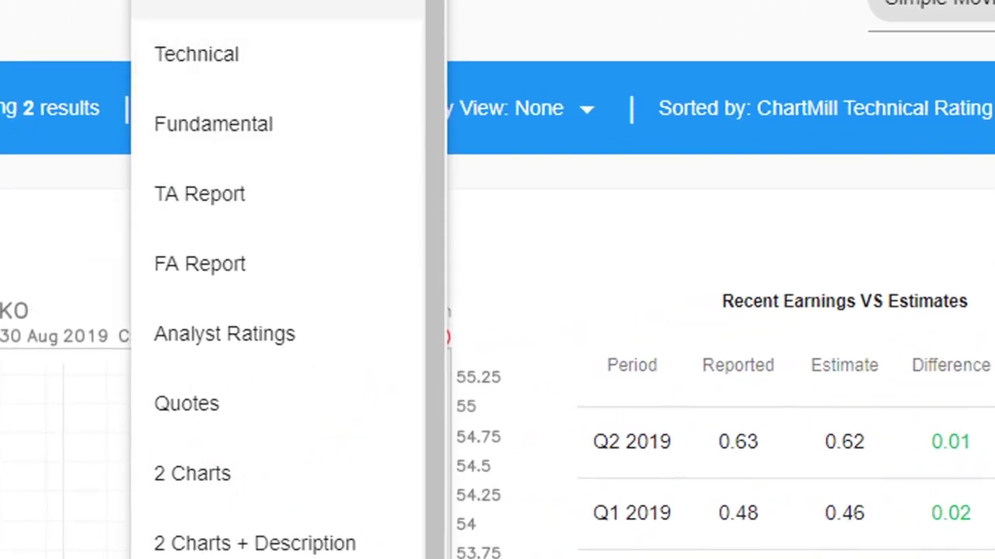
left_click(181, 1)
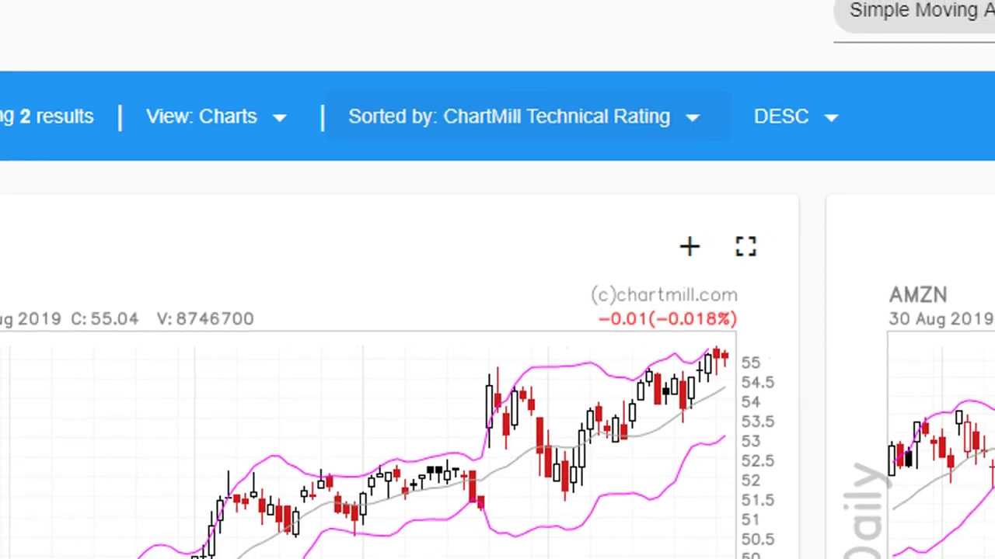
- Examine the available sort criteria, including the ChartMill Ratings and Trend groups, without changing the sorting
left_click(548, 108)
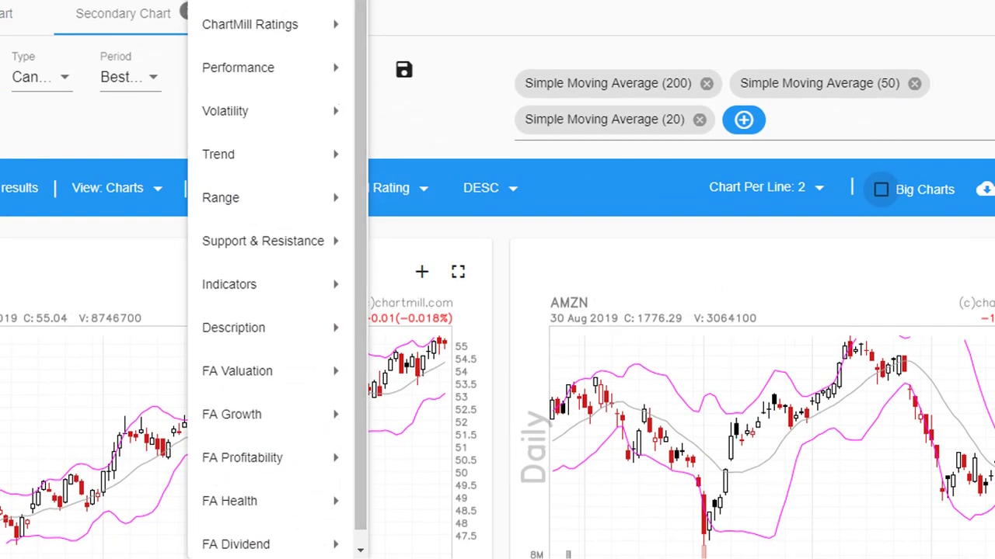
key("Escape")
left_click(319, 185)
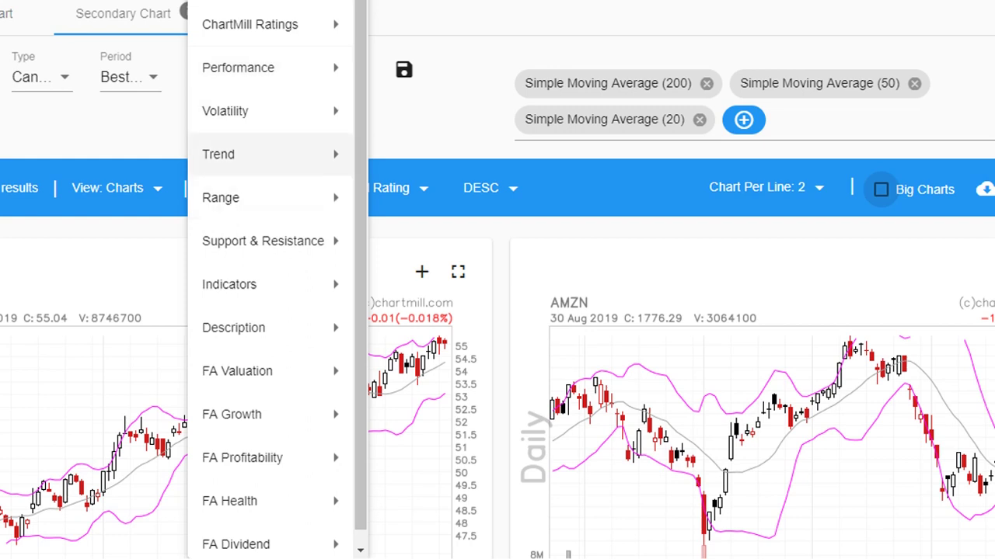
left_click(256, 24)
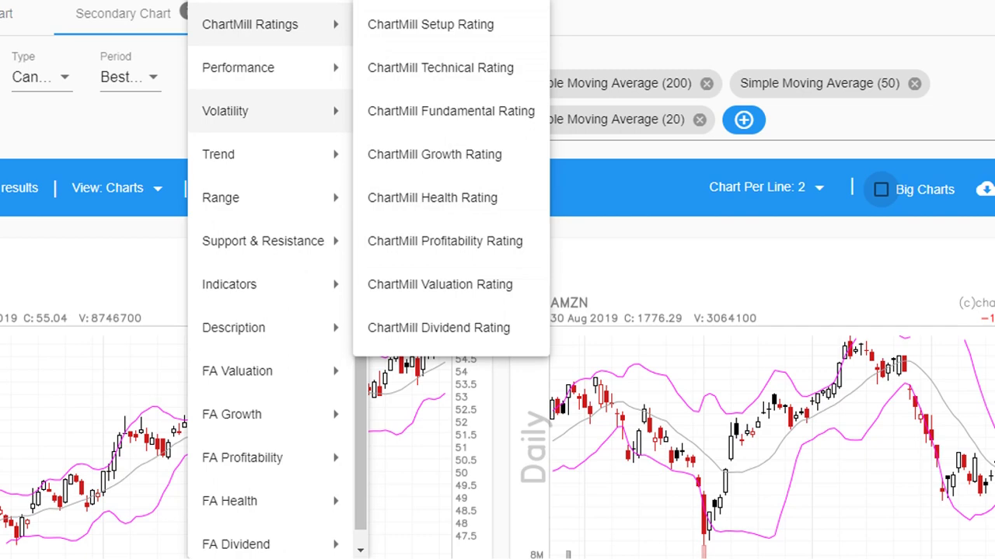
left_click(268, 154)
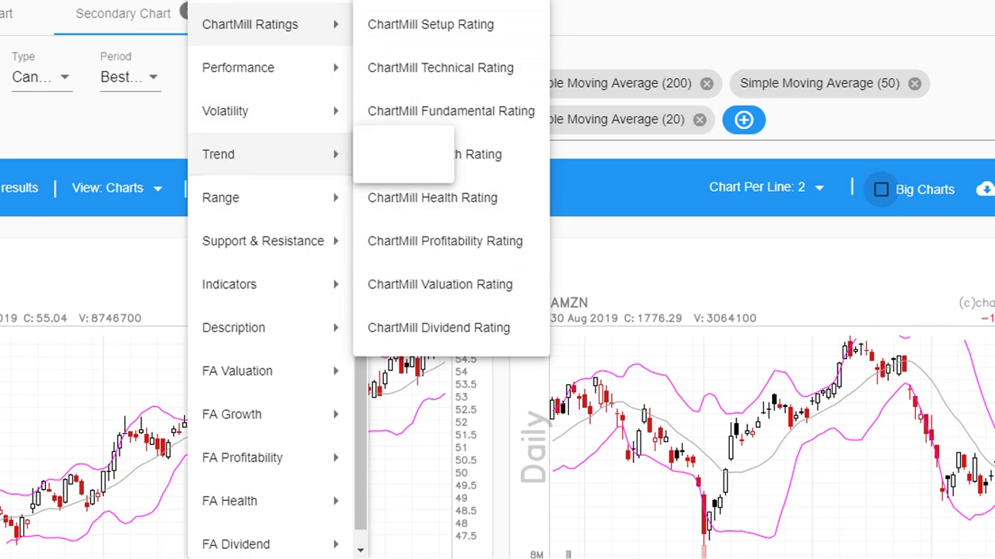
left_click(614, 70)
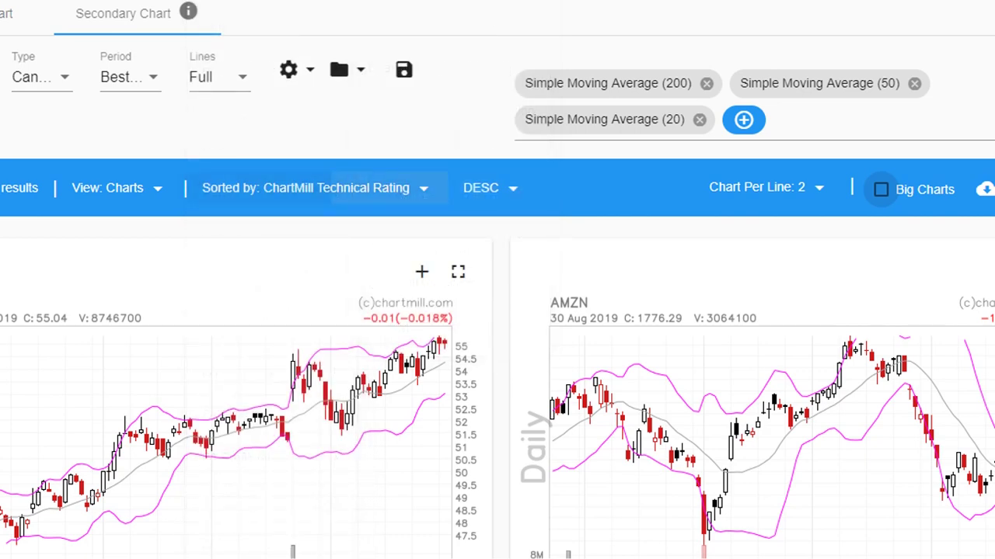
left_click(373, 188)
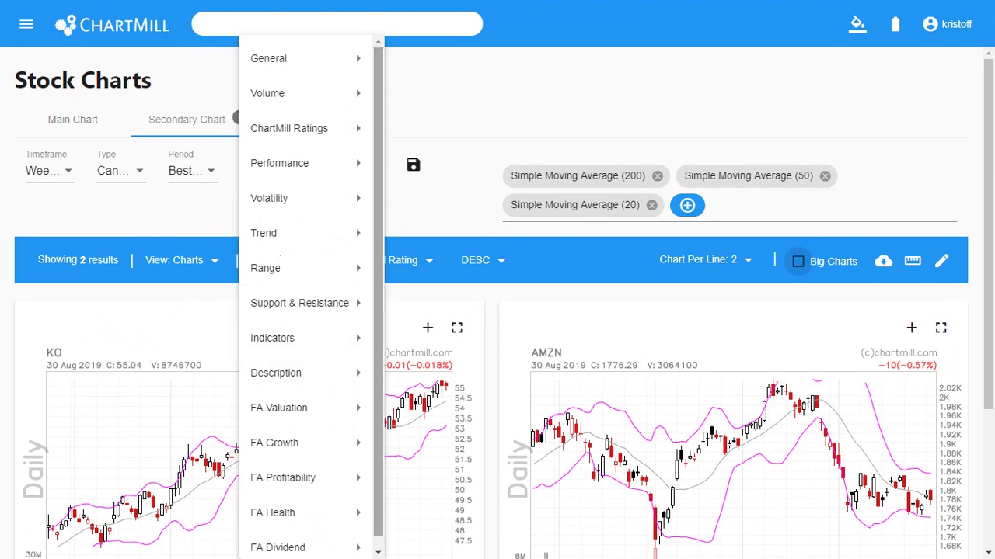
key("Escape")
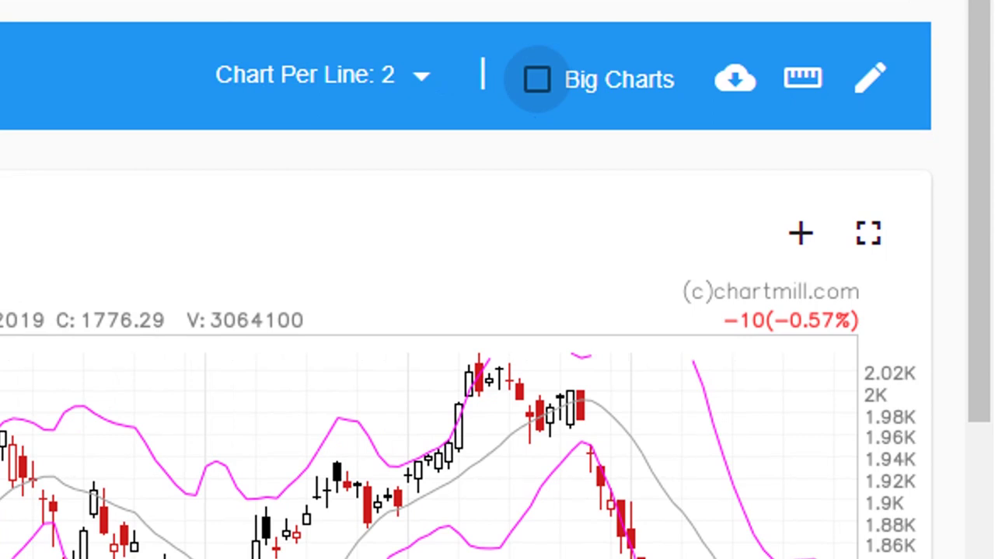
- Show 1 chart per line and enable Big Charts
left_click(329, 75)
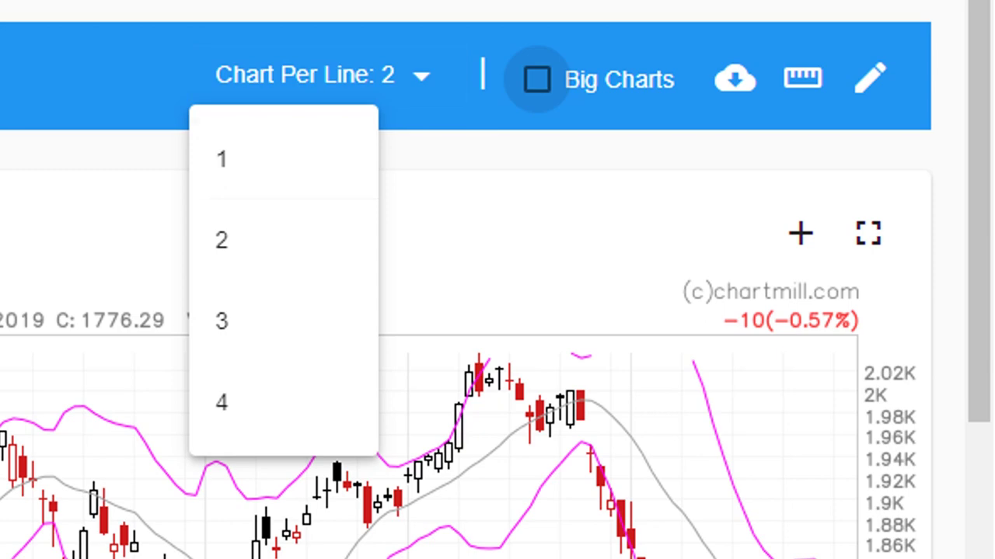
left_click(256, 159)
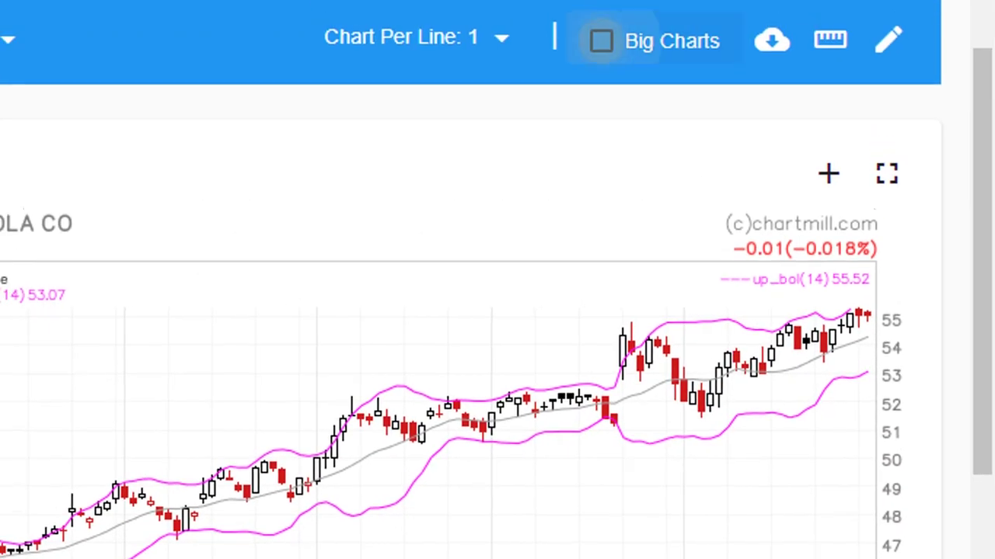
left_click(600, 40)
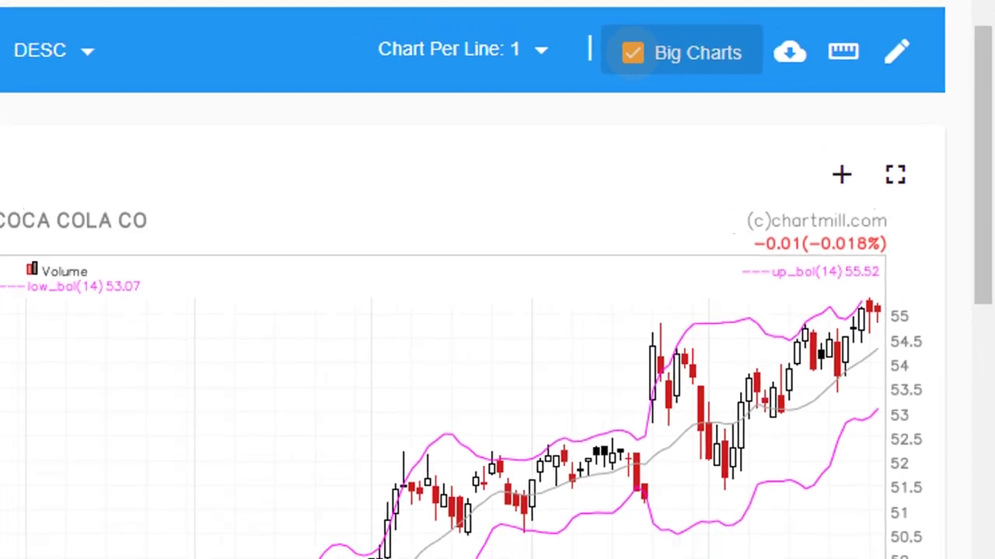
scroll(497, 349, "down", 1)
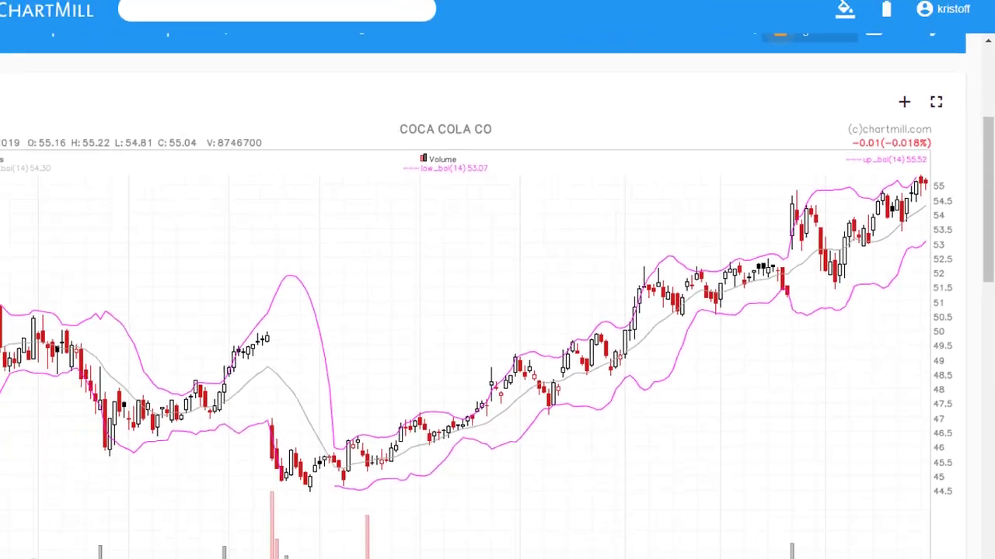
scroll(497, 350, "up", 3)
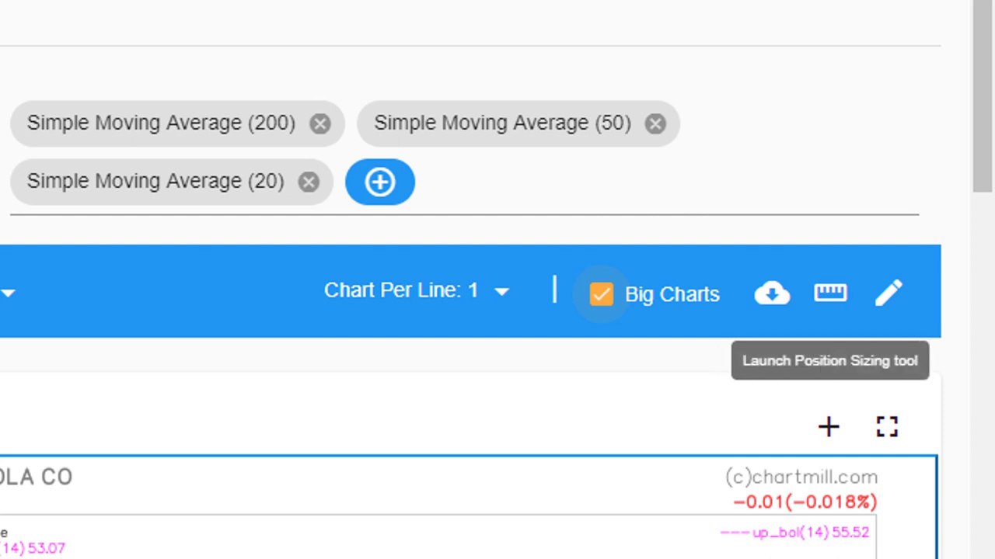
- Launch the Position Sizing tool for KO, examine its risk, cost and rounding settings, and close it
left_click(830, 292)
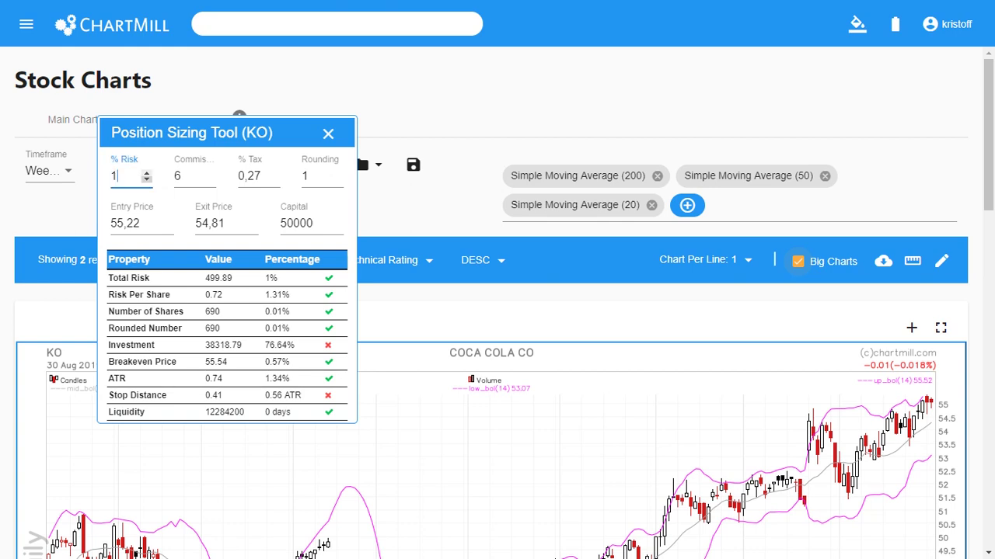
left_click(338, 172)
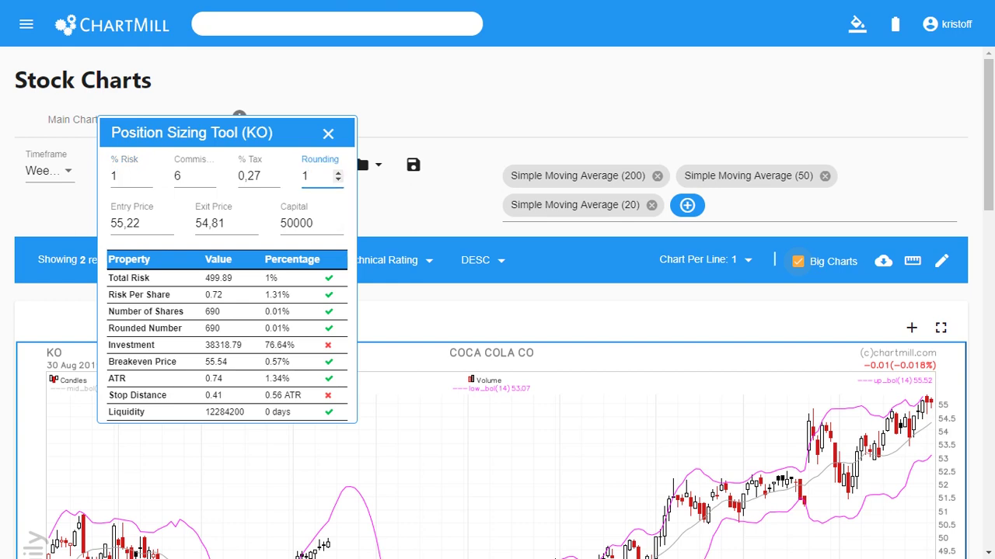
left_click(328, 133)
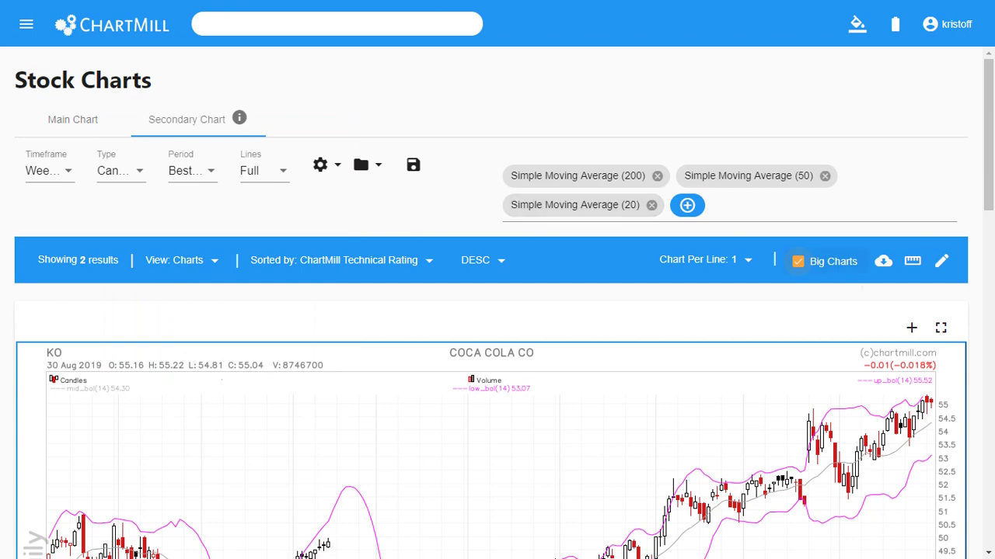
- Turn on the drawing tools and place two vertical lines on the daily KO chart
left_click(977, 271)
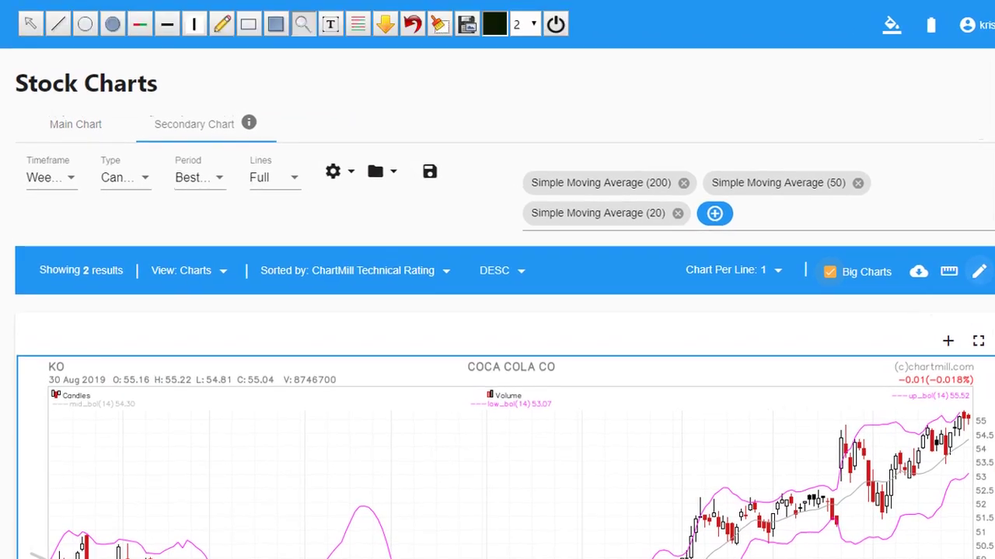
scroll(491, 242, "down", 3)
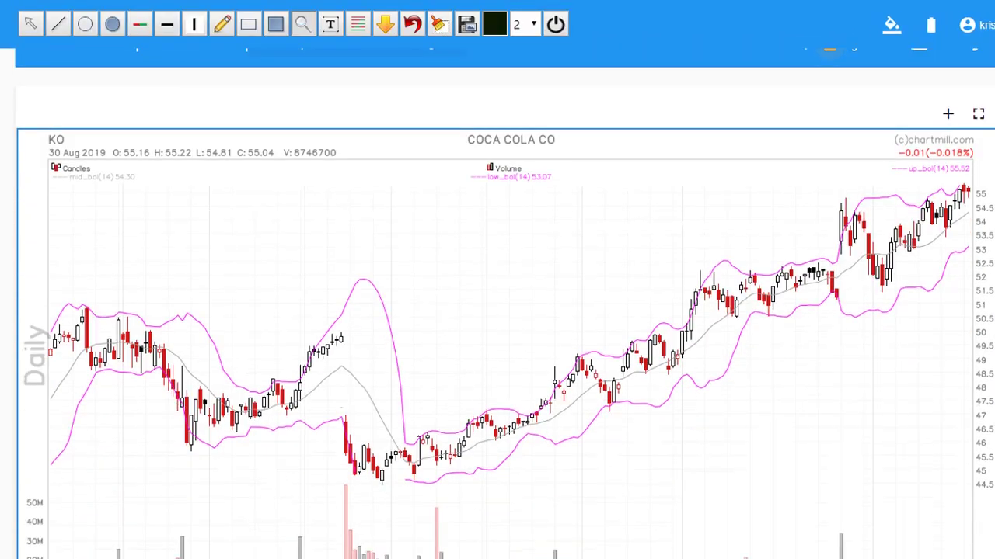
scroll(491, 241, "up", 1)
left_click(195, 24)
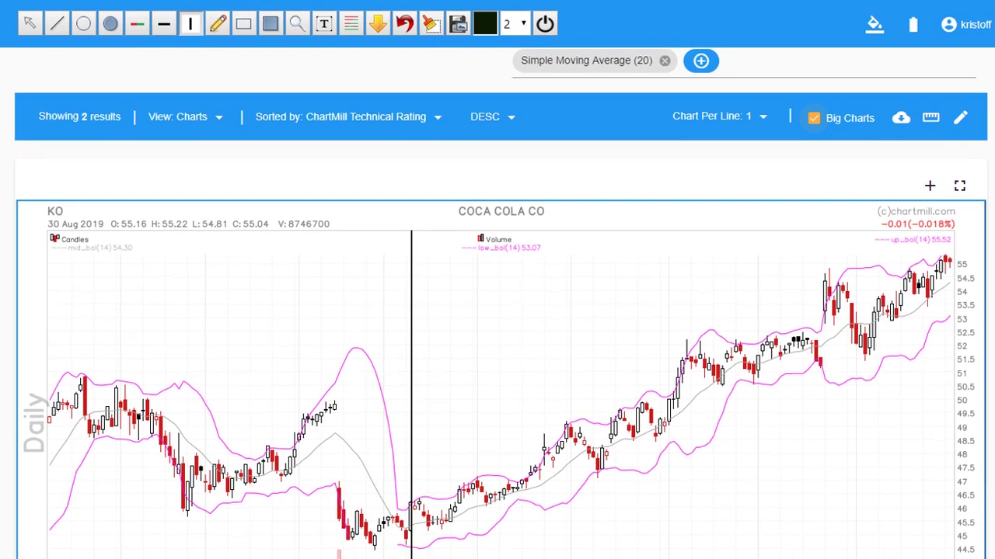
left_click(489, 381)
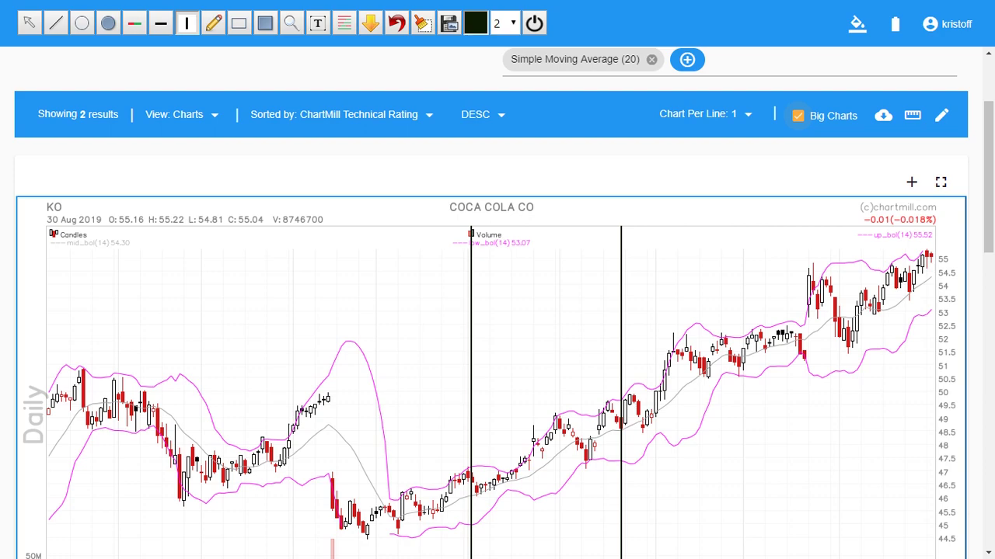
- Activate the magnifier tool for the daily KO chart
left_click(291, 23)
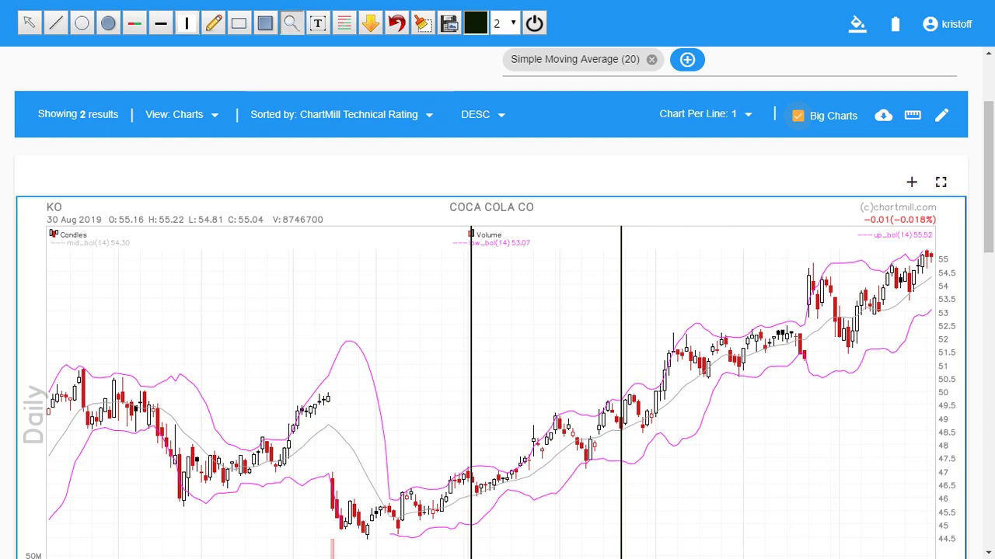